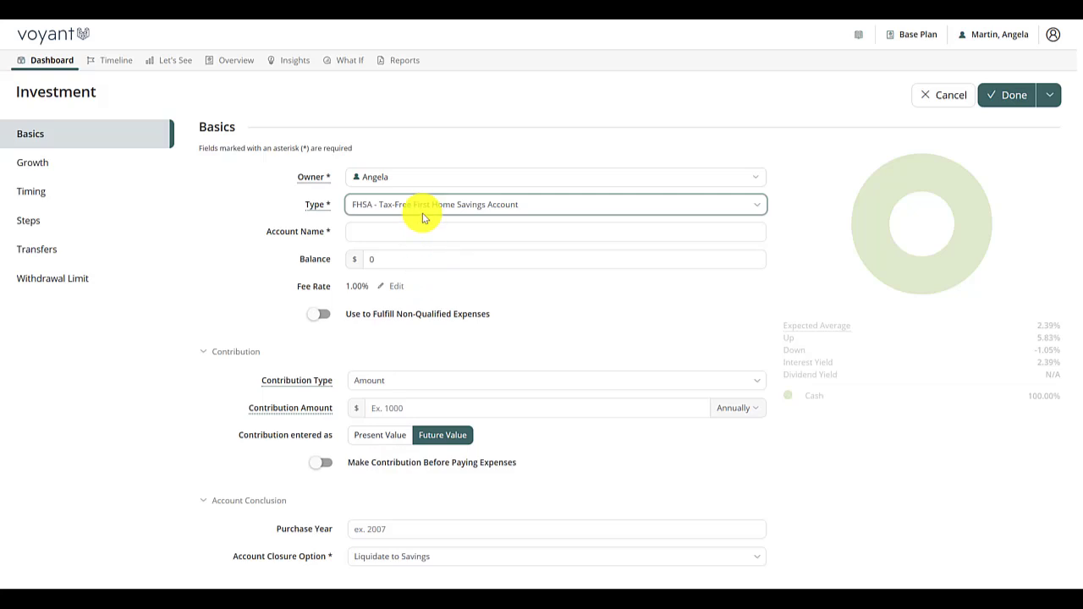
# Name the account with the owner's first name in possessive form followed by "FHSA", and set its balance to $85,000.
pyautogui.click(413, 230)
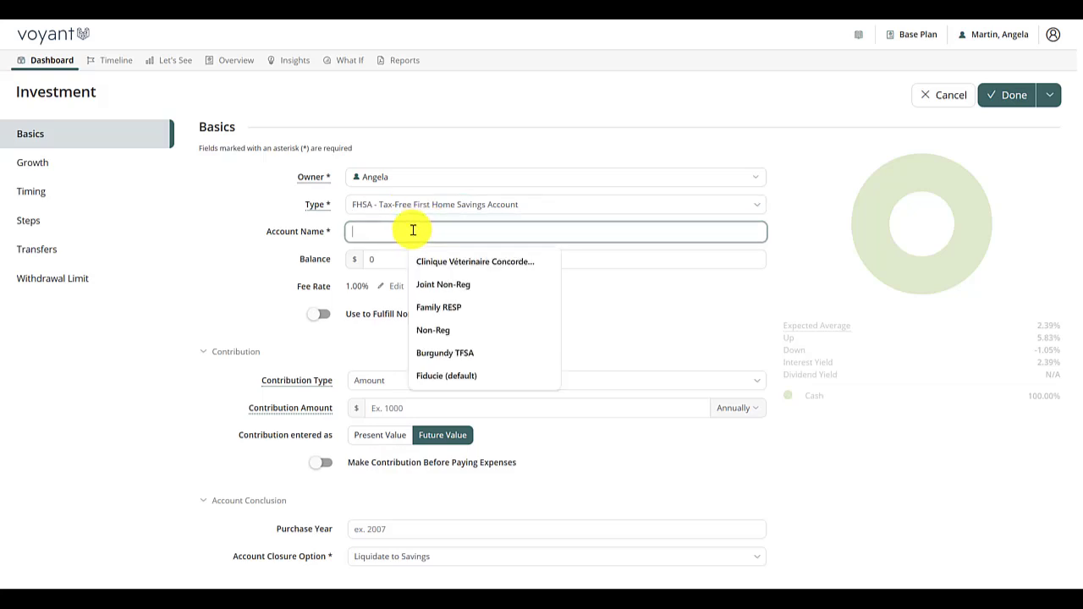
pyautogui.write('ANG')
pyautogui.press('BackSpace')
pyautogui.press('BackSpace')
pyautogui.press('BackSpace')
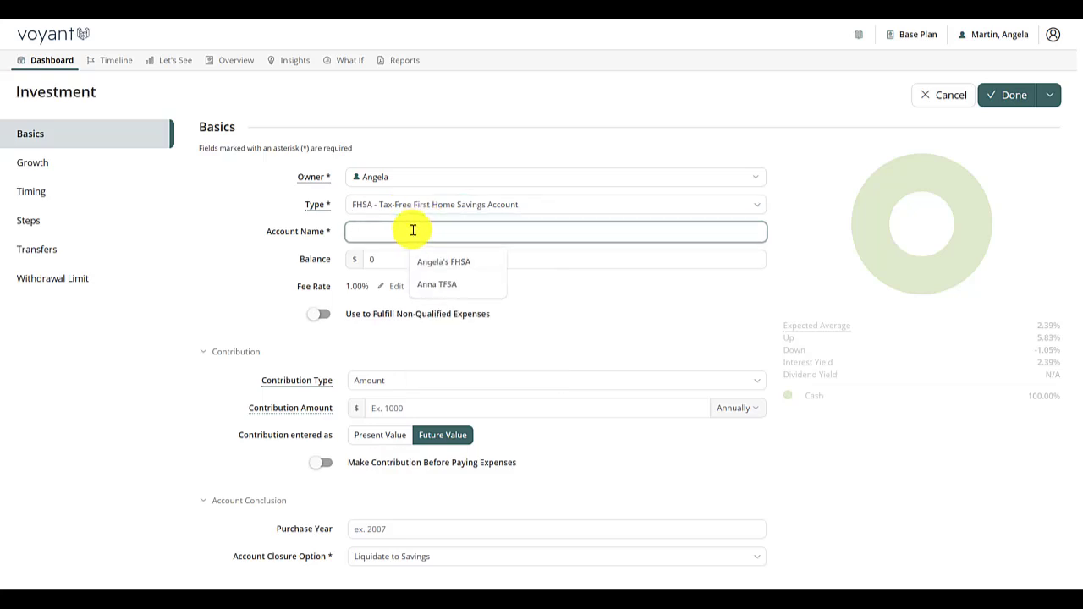
pyautogui.write("Angela's FHSA")
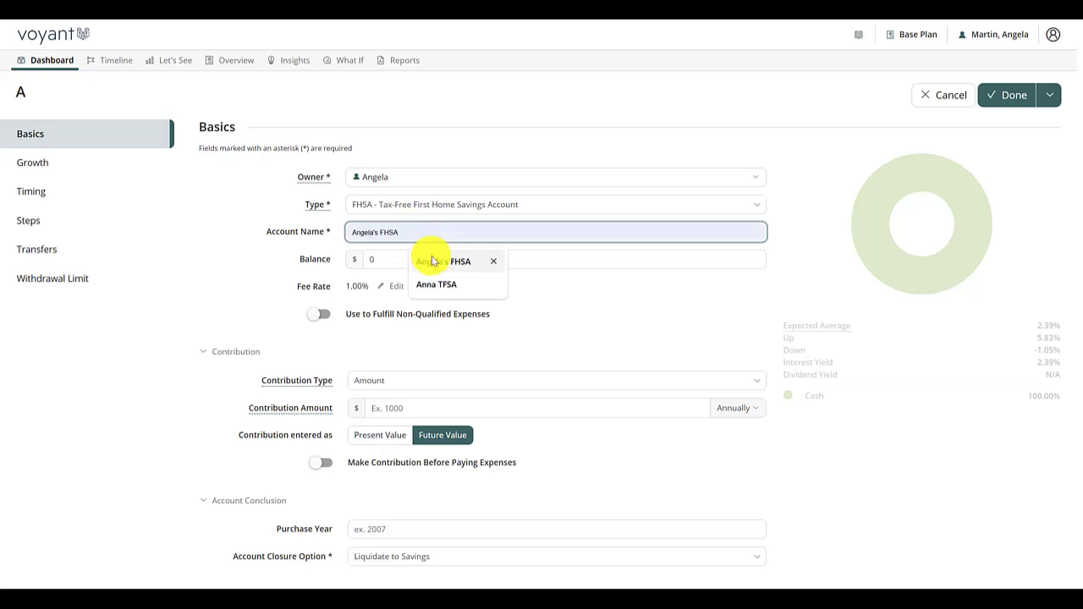
pyautogui.click(440, 261)
pyautogui.click(297, 257)
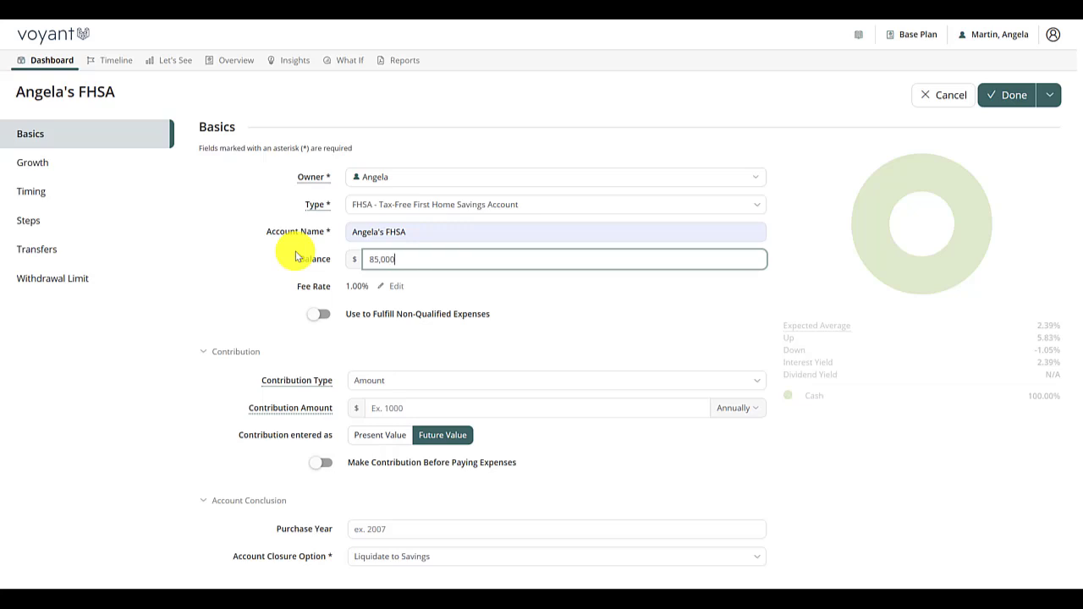
# Override the account's default fee rate with 0.5%.
pyautogui.click(377, 286)
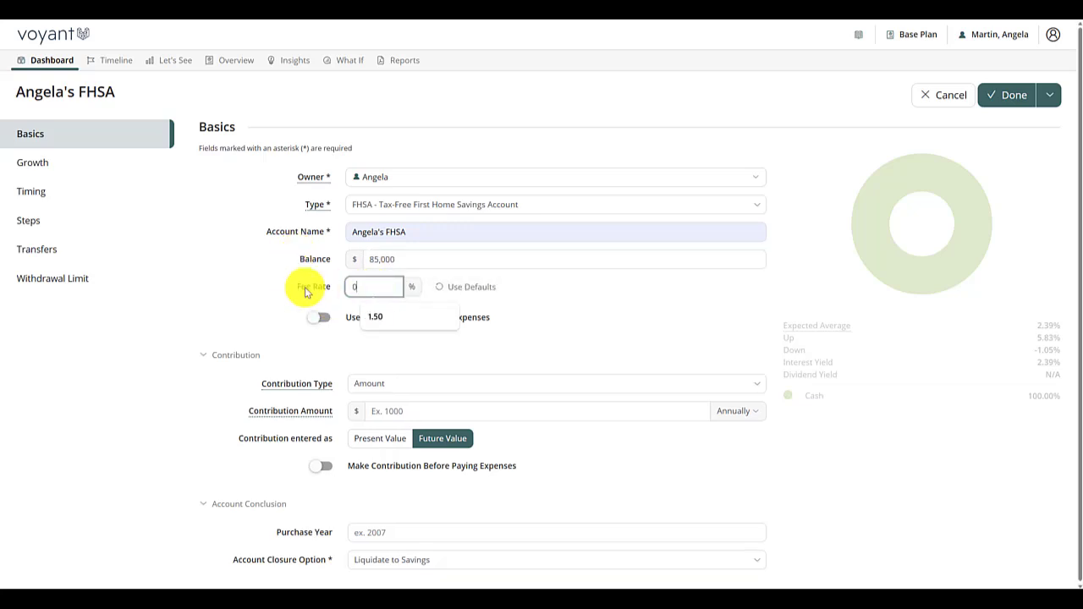
pyautogui.write('0.5')
pyautogui.click(539, 302)
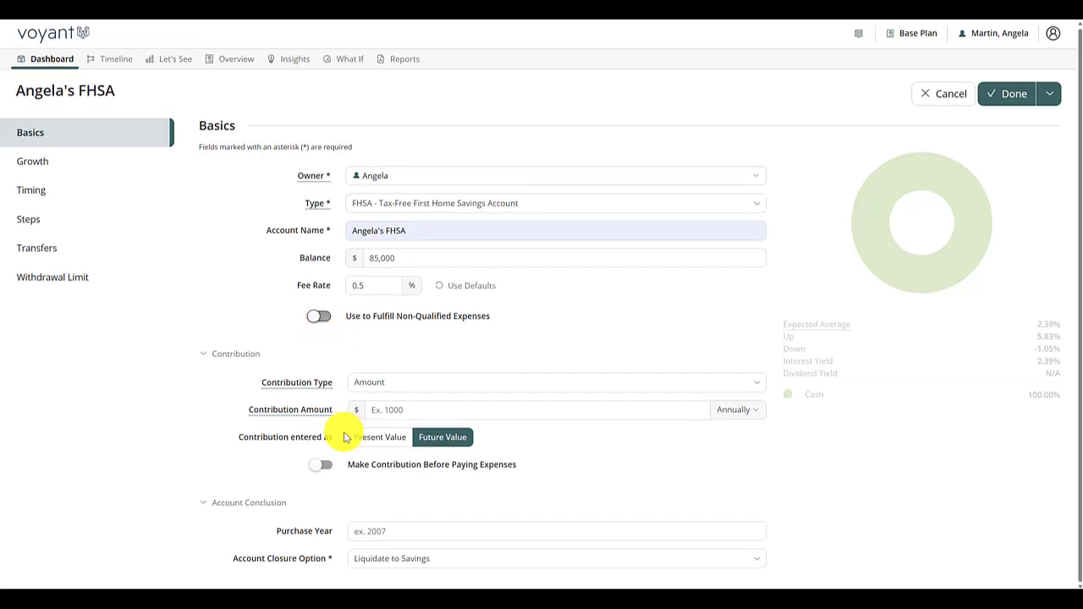
# Set the account's contribution amount to $500 with a Monthly frequency.
pyautogui.click(397, 414)
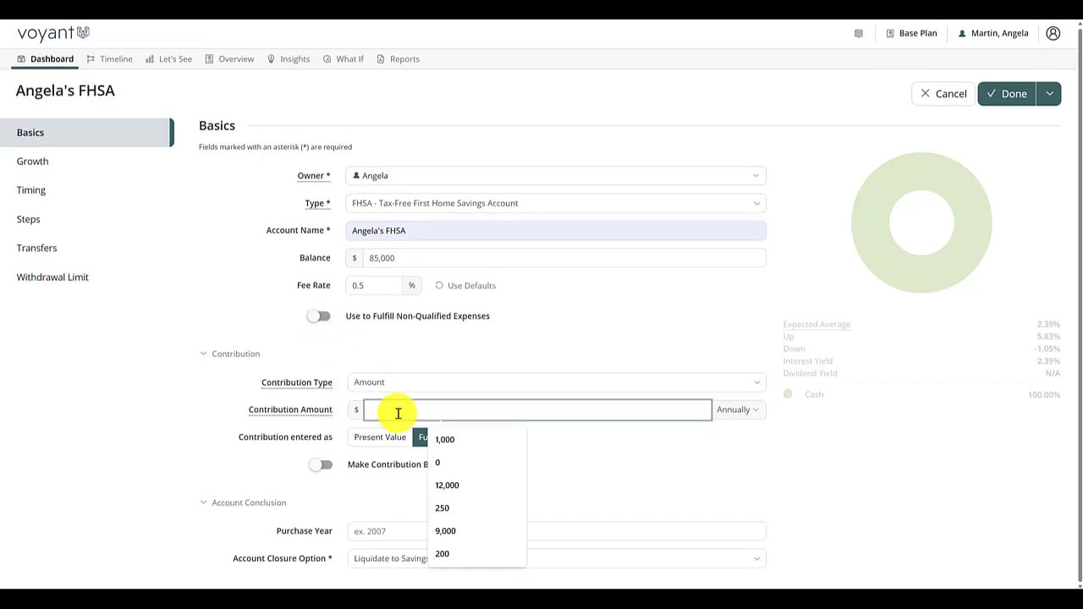
pyautogui.write('500')
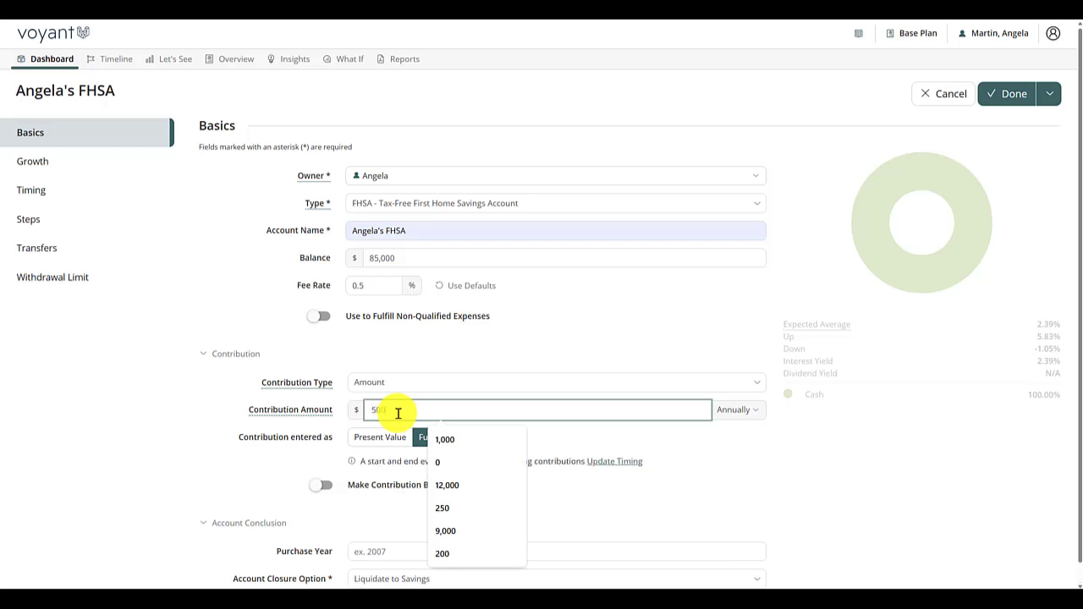
pyautogui.click(723, 411)
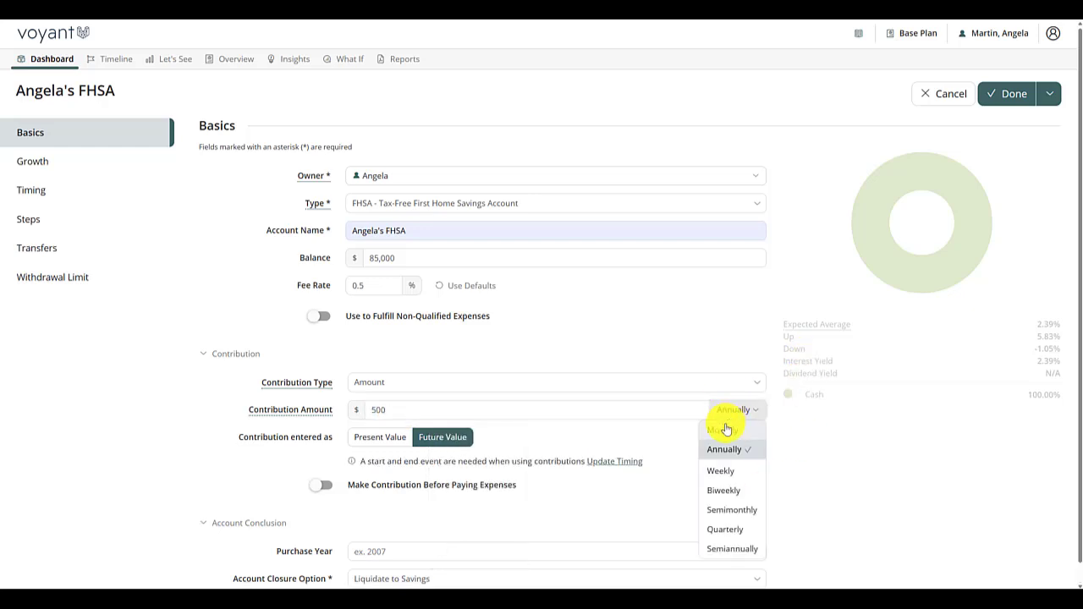
pyautogui.click(725, 430)
# Enter 2023 as the account's purchase year.
pyautogui.scroll(-1, 351, 512)
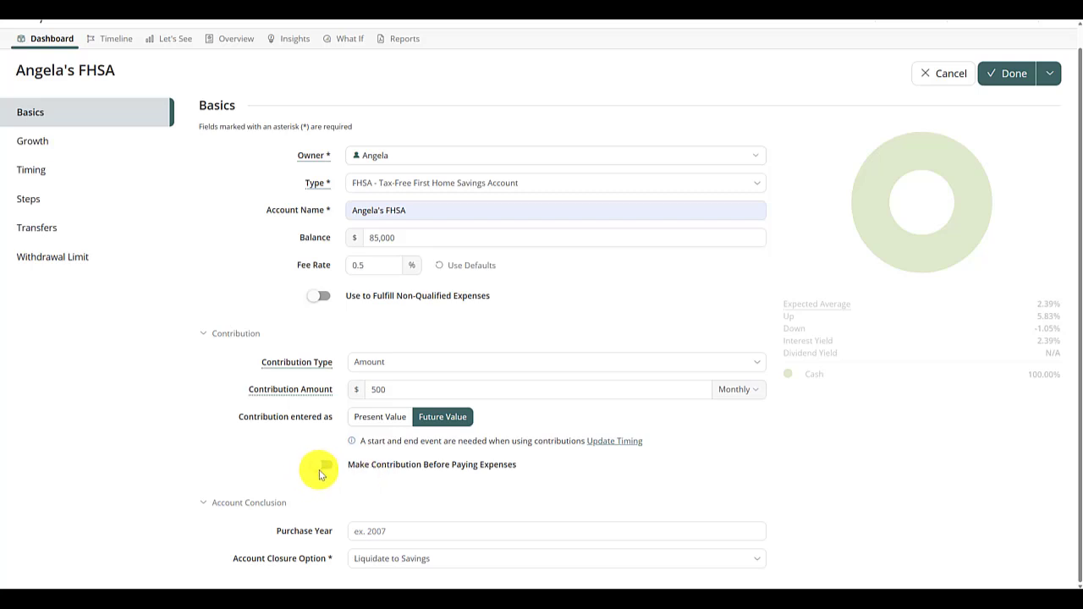
pyautogui.click(400, 529)
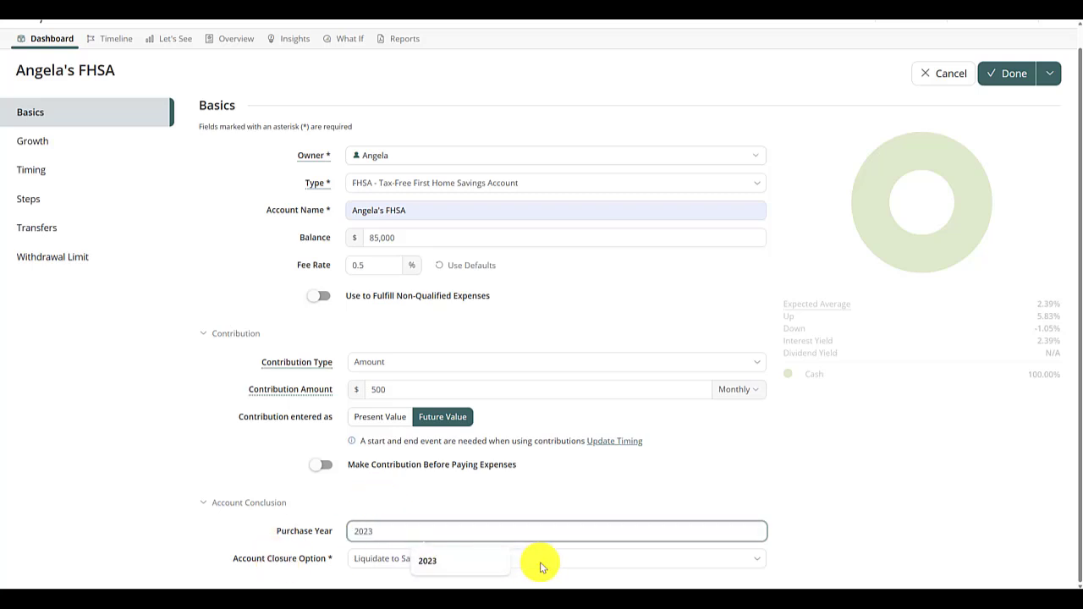
pyautogui.press('Tab')
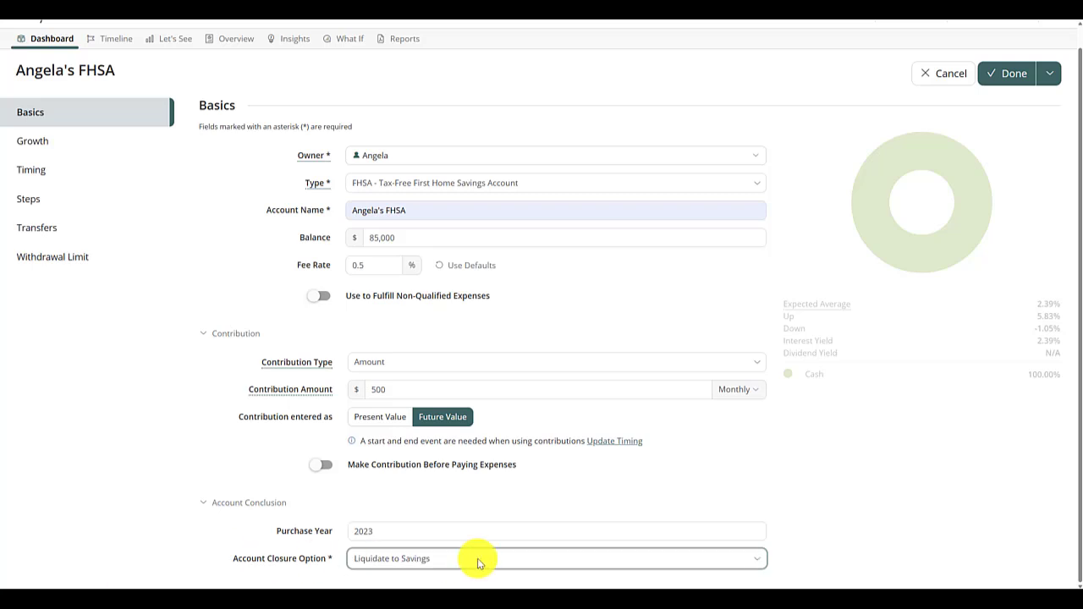
# Set the account closure option to Transfer to Retirement Account and link the Employer RRSP as the retirement account.
pyautogui.click(379, 565)
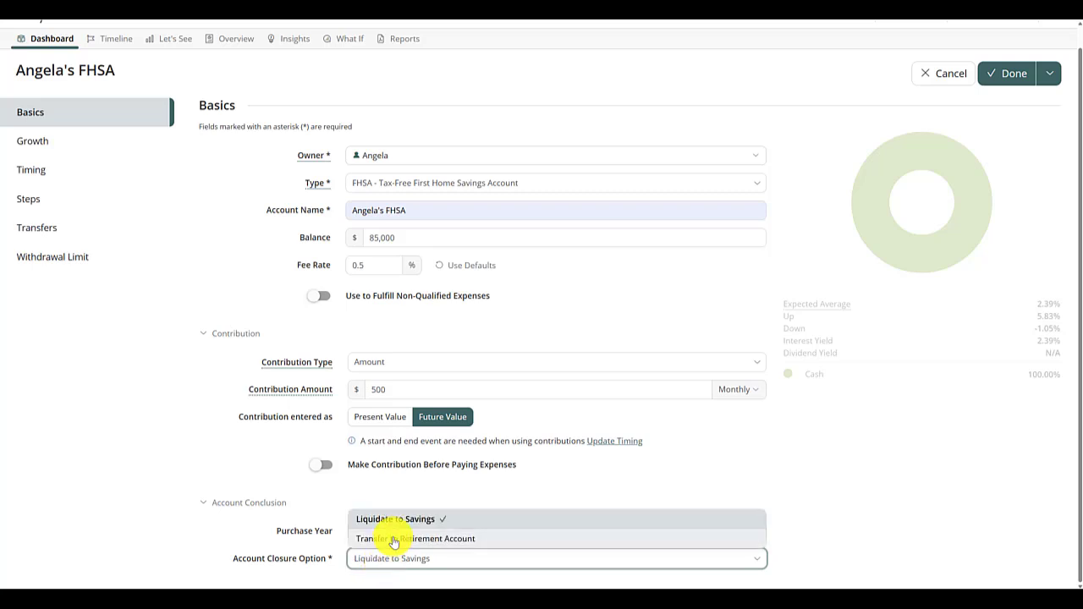
pyautogui.click(393, 539)
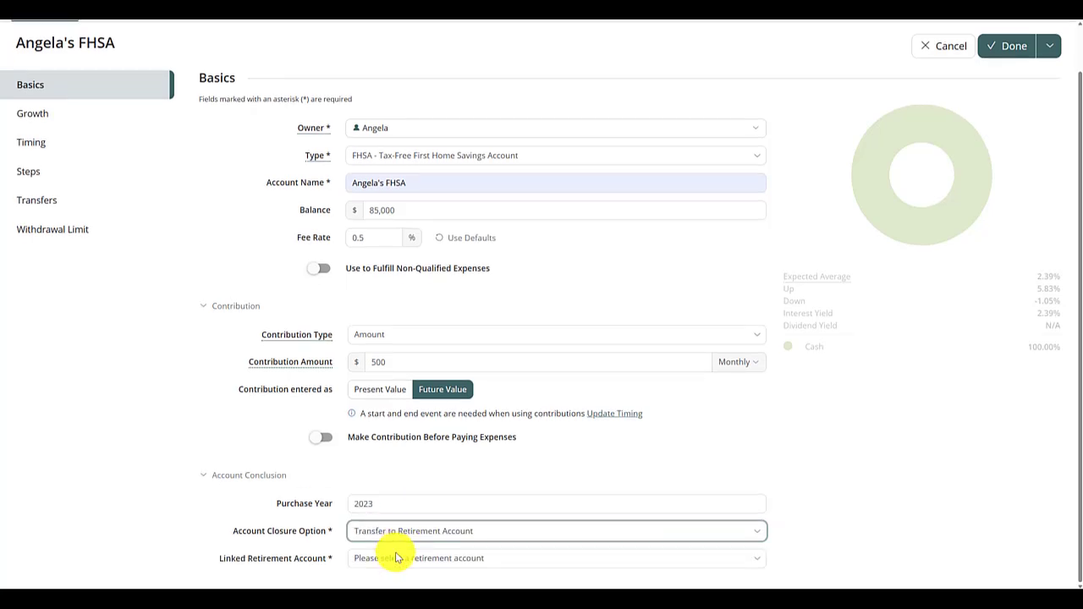
pyautogui.click(389, 564)
pyautogui.click(399, 544)
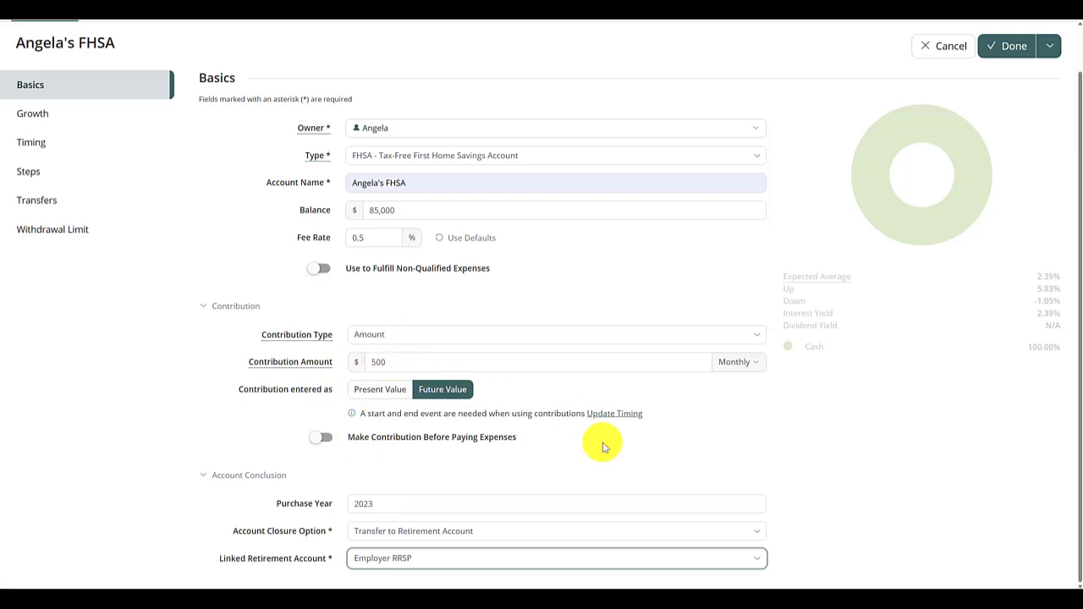
# Set contributions to start at Plan Start and end at First Home Purchase, and save the FHSA account.
pyautogui.click(616, 415)
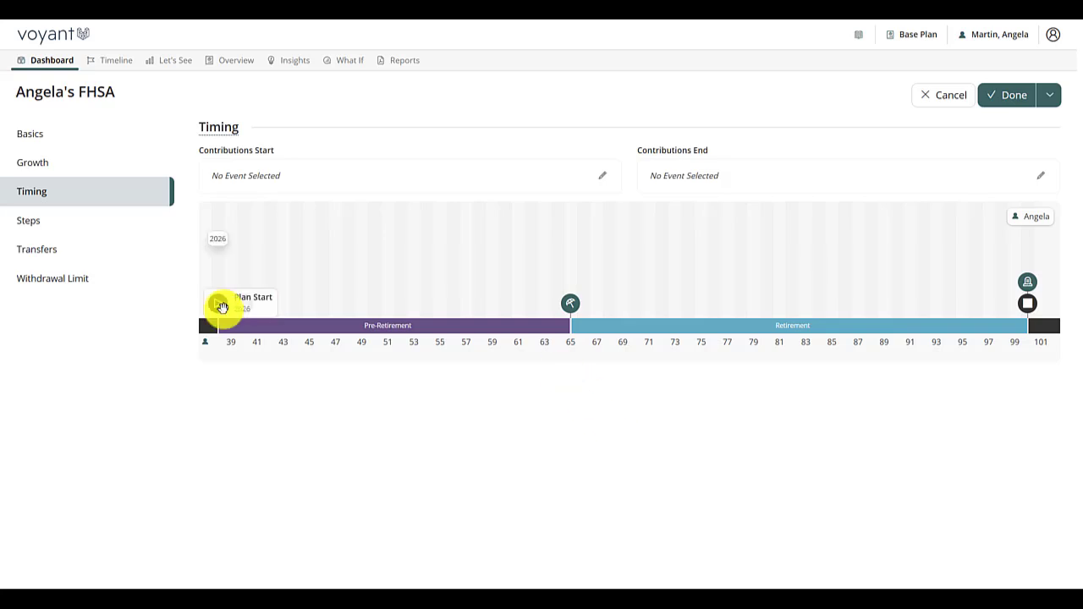
pyautogui.moveTo(220, 306); pyautogui.dragTo(279, 178)
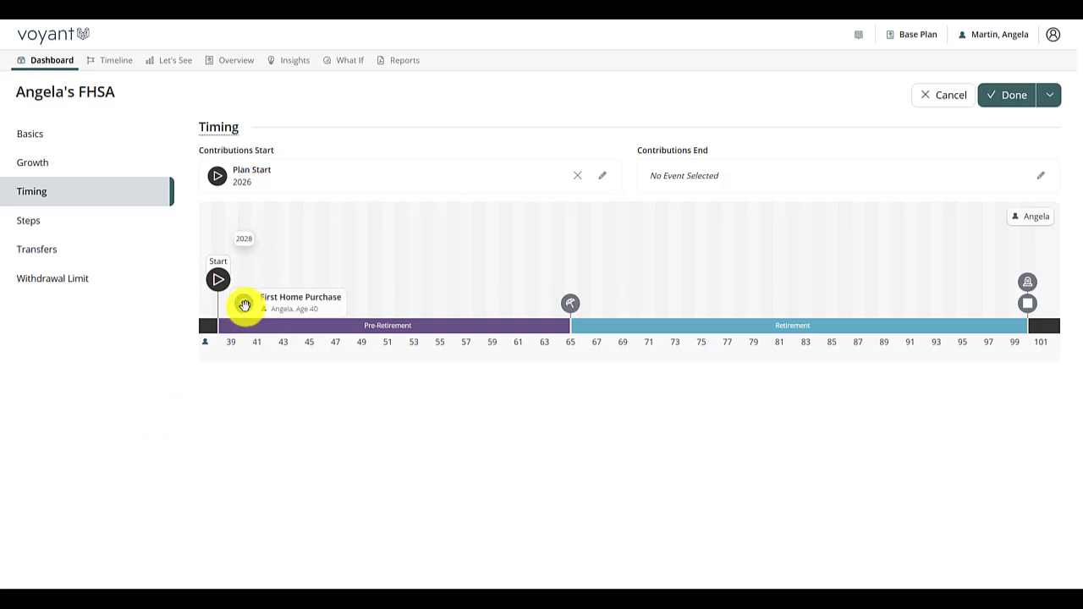
pyautogui.moveTo(243, 306)
pyautogui.mouseDown()
pyautogui.moveTo(389, 281)
pyautogui.moveTo(716, 185)
pyautogui.mouseUp()
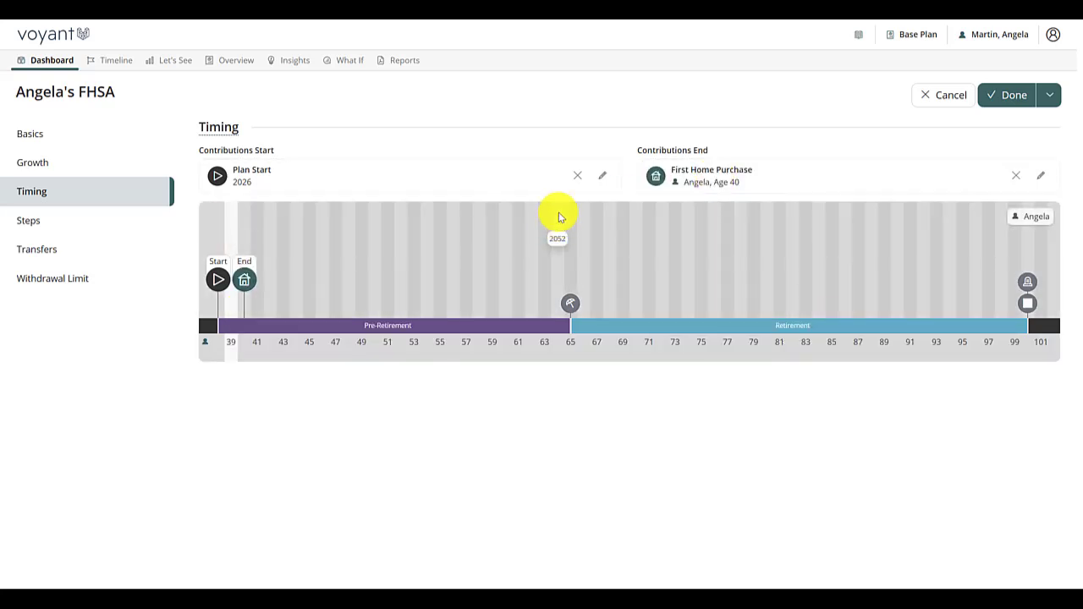
pyautogui.click(1017, 100)
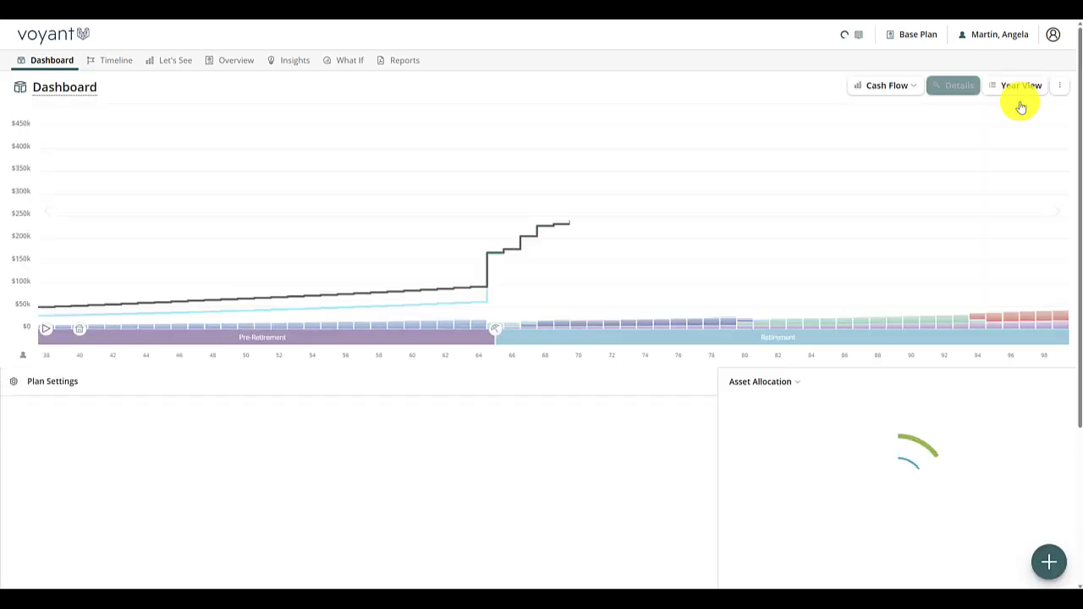
# Check the FHSA in the savings list and examine the yearly investment details from 2026 through 2030 in Year View.
pyautogui.scroll(-3, 515, 423)
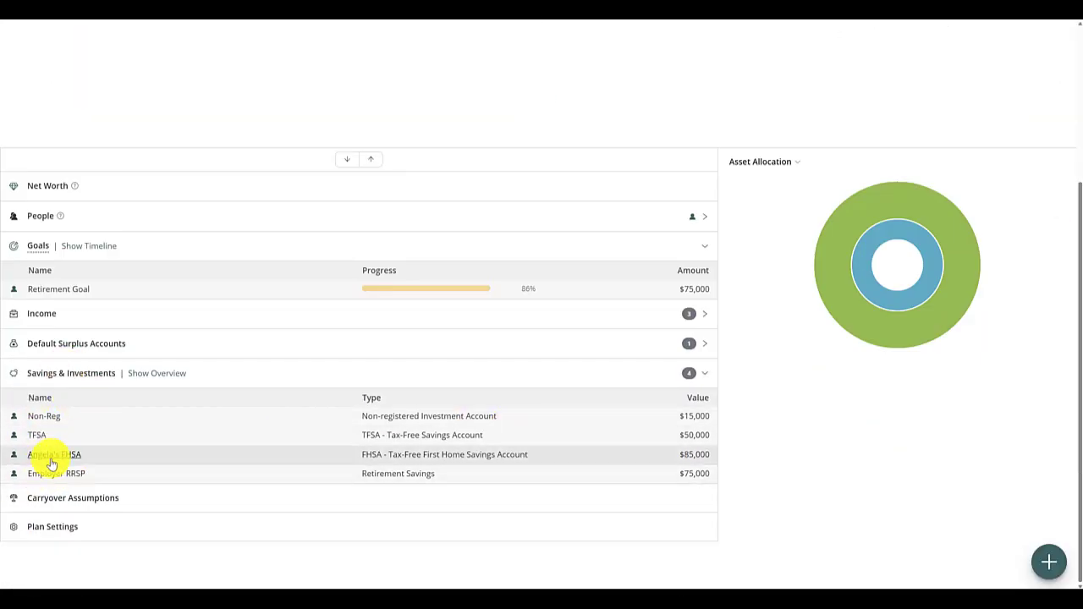
pyautogui.scroll(3, 812, 415)
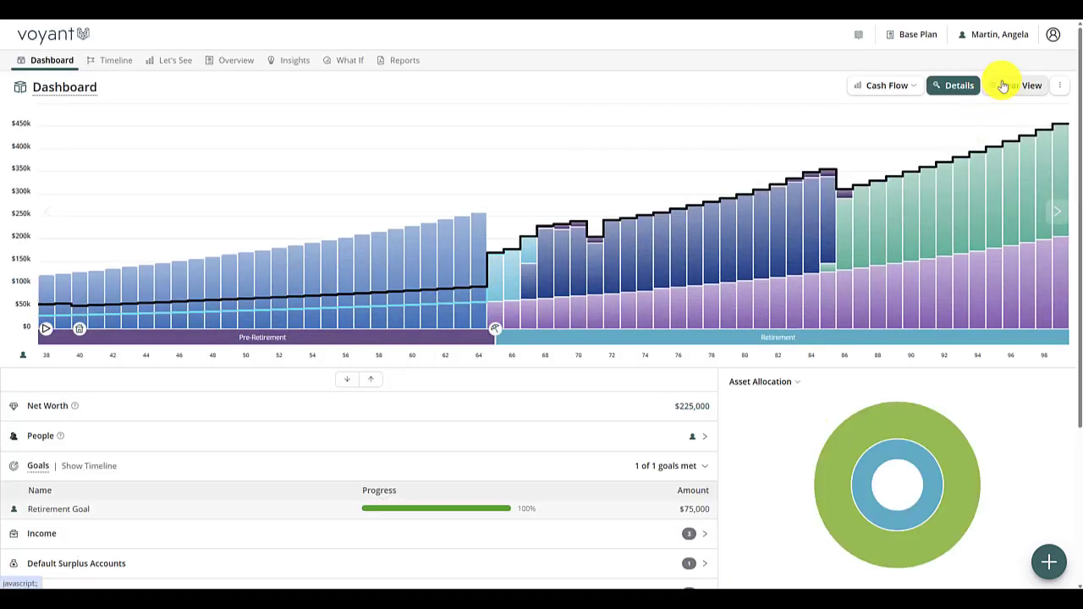
pyautogui.click(1003, 84)
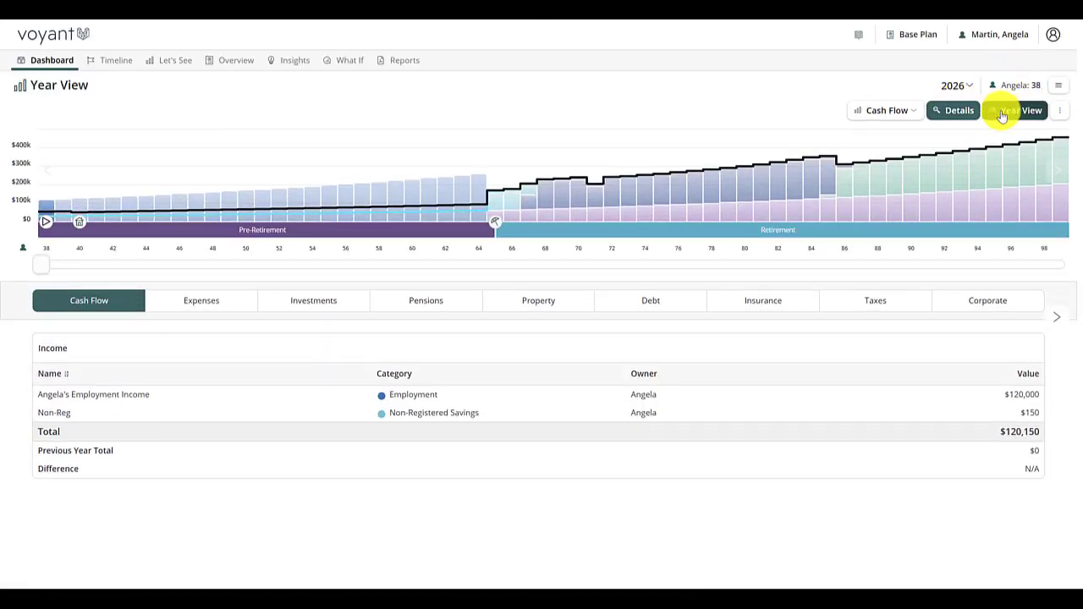
pyautogui.click(302, 304)
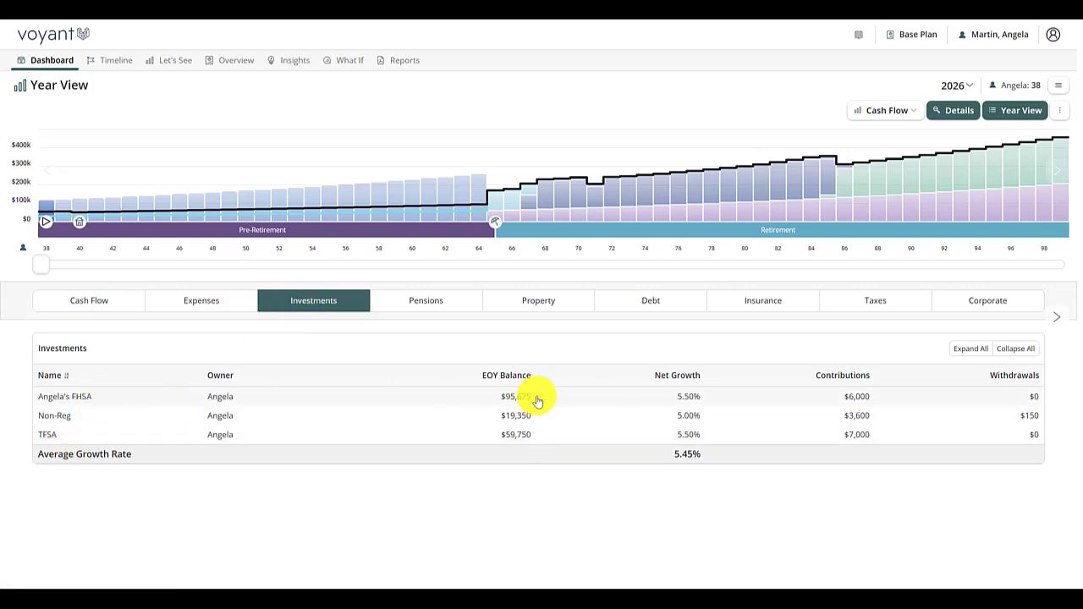
pyautogui.click(1059, 320)
pyautogui.click(1063, 324)
pyautogui.click(1062, 324)
pyautogui.click(1063, 324)
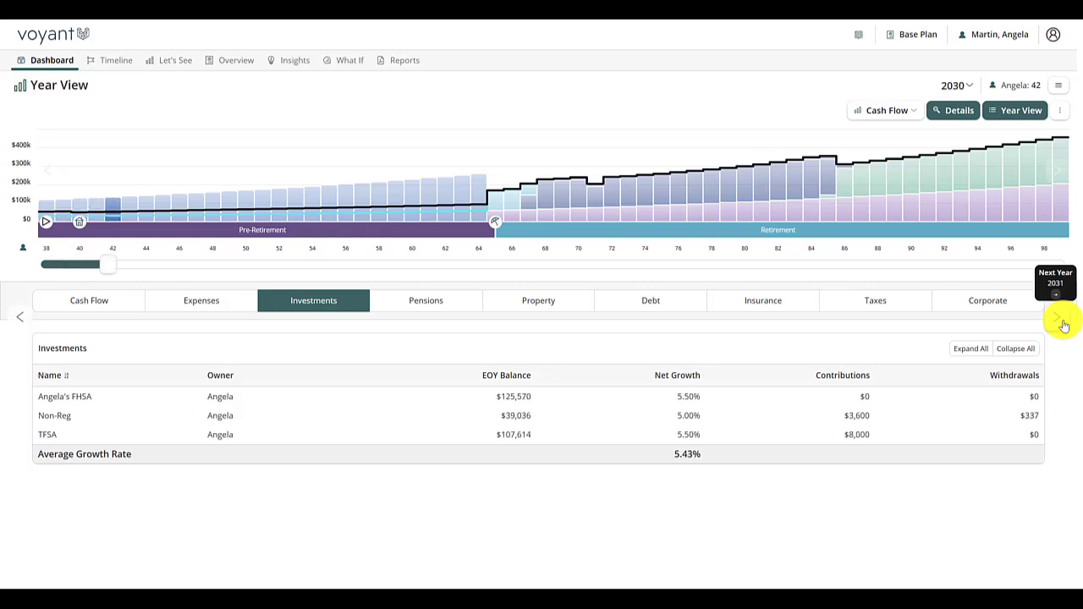
# Return to the dashboard and add a new principal residence property named "Future property".
pyautogui.click(38, 64)
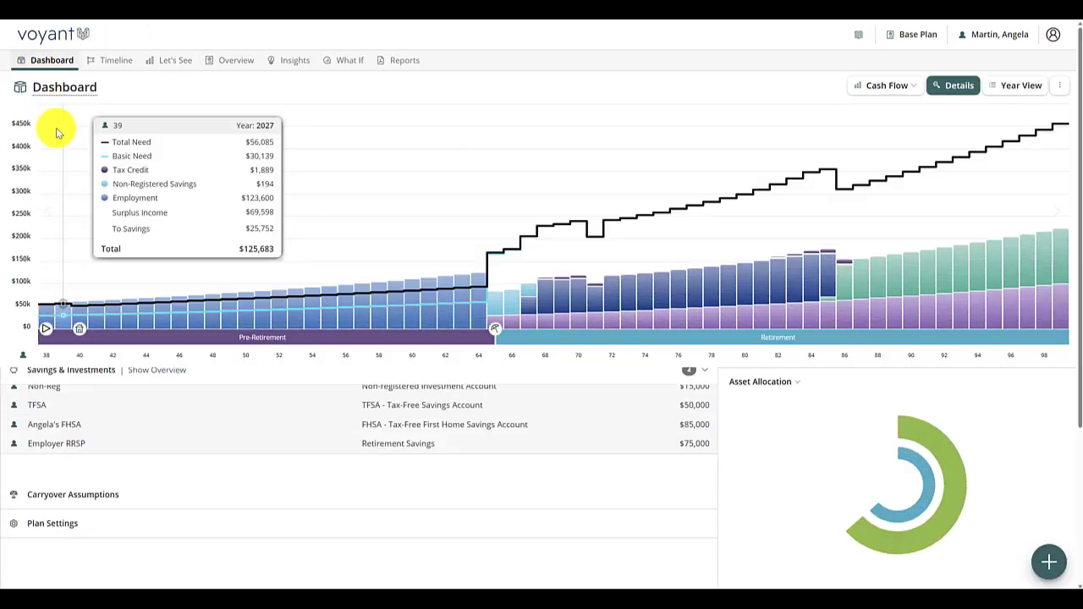
pyautogui.scroll(-3, 313, 347)
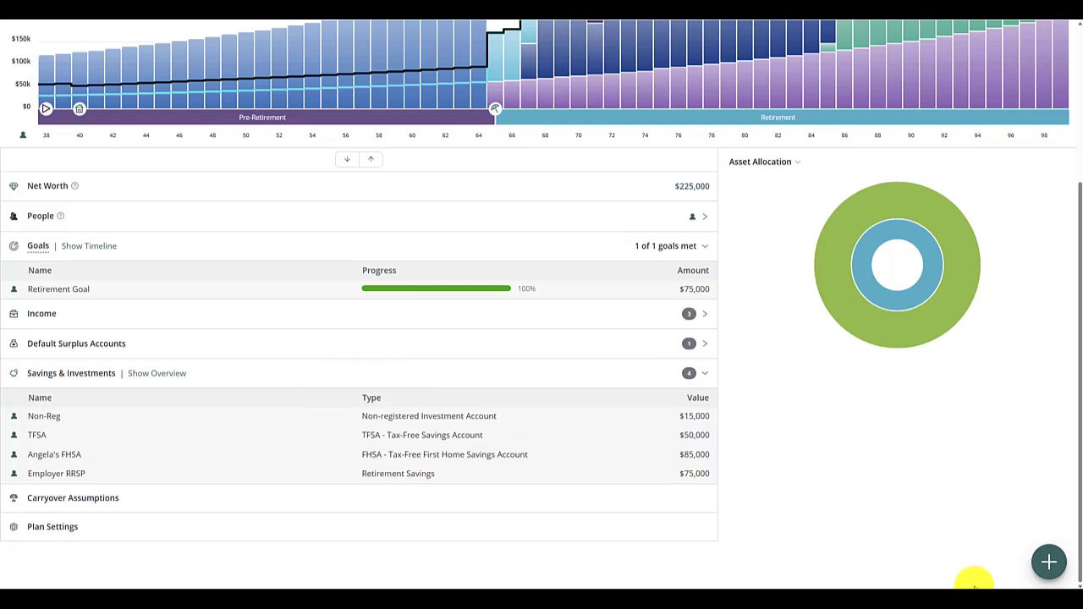
pyautogui.click(1053, 564)
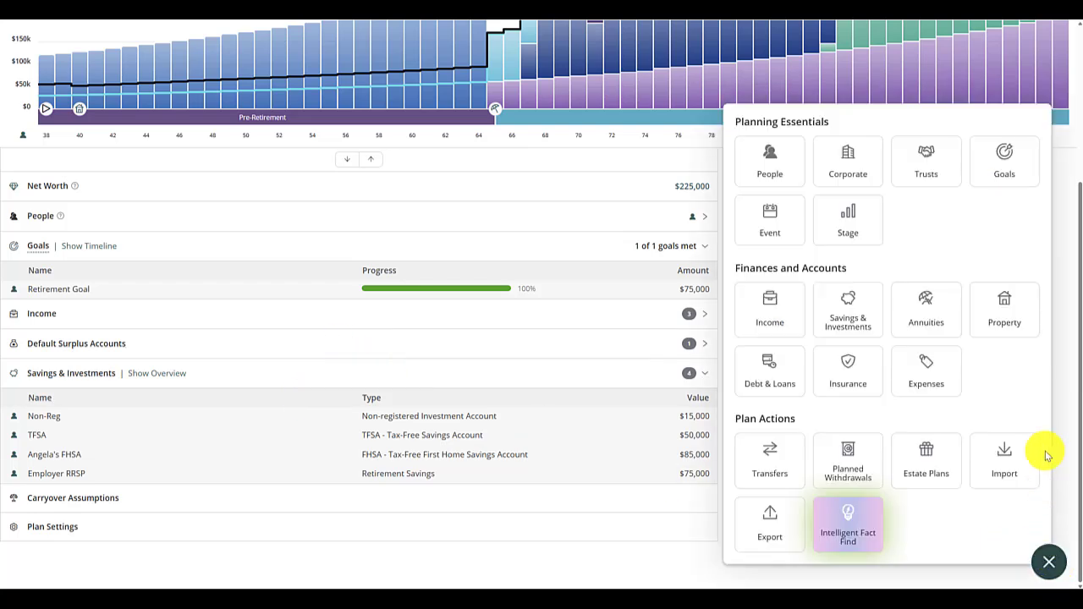
pyautogui.click(1030, 318)
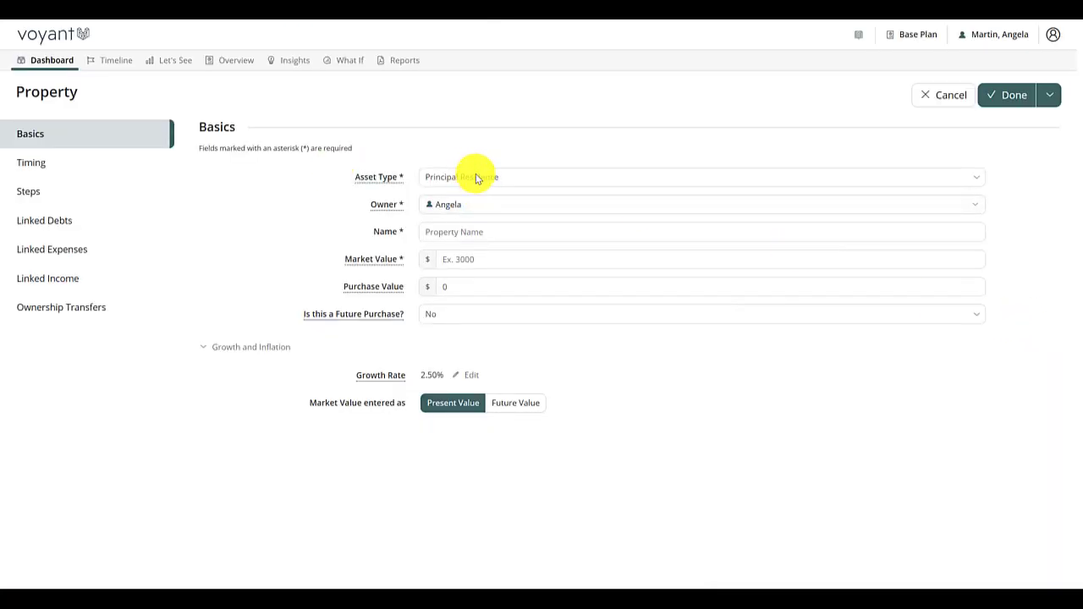
pyautogui.click(457, 232)
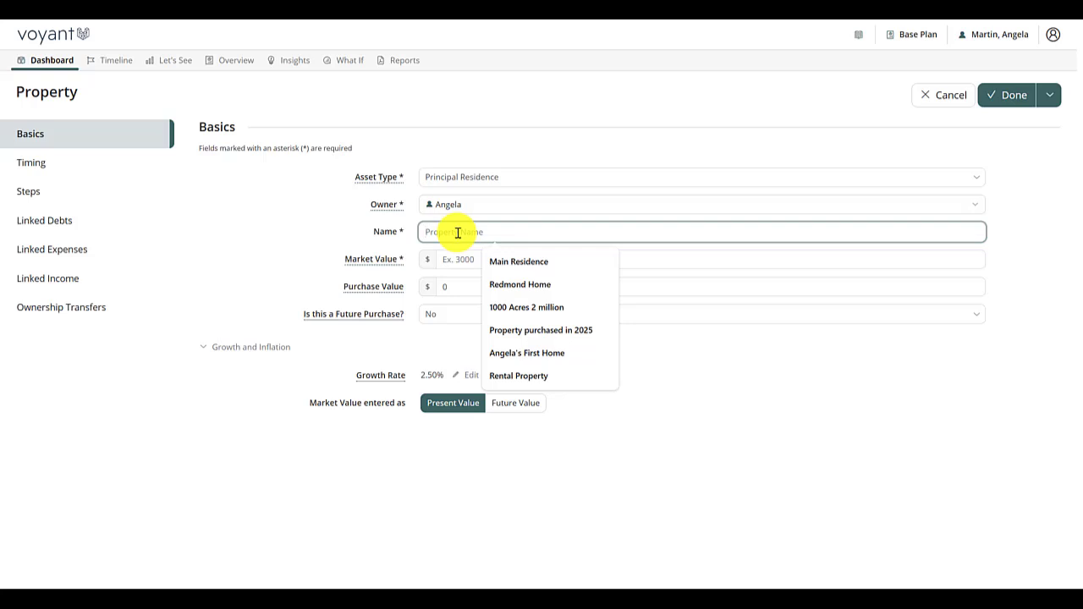
pyautogui.write('F')
pyautogui.click(516, 263)
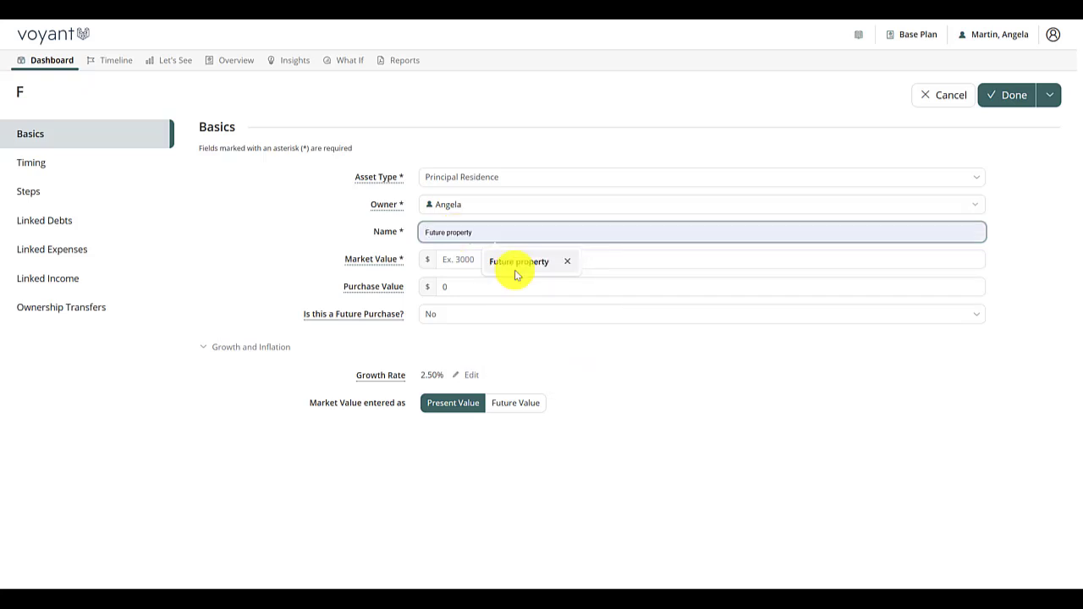
# Set the property's market value to $750,000 as Future Value and purchase value to $750,000, and mark it as a future purchase.
pyautogui.click(448, 261)
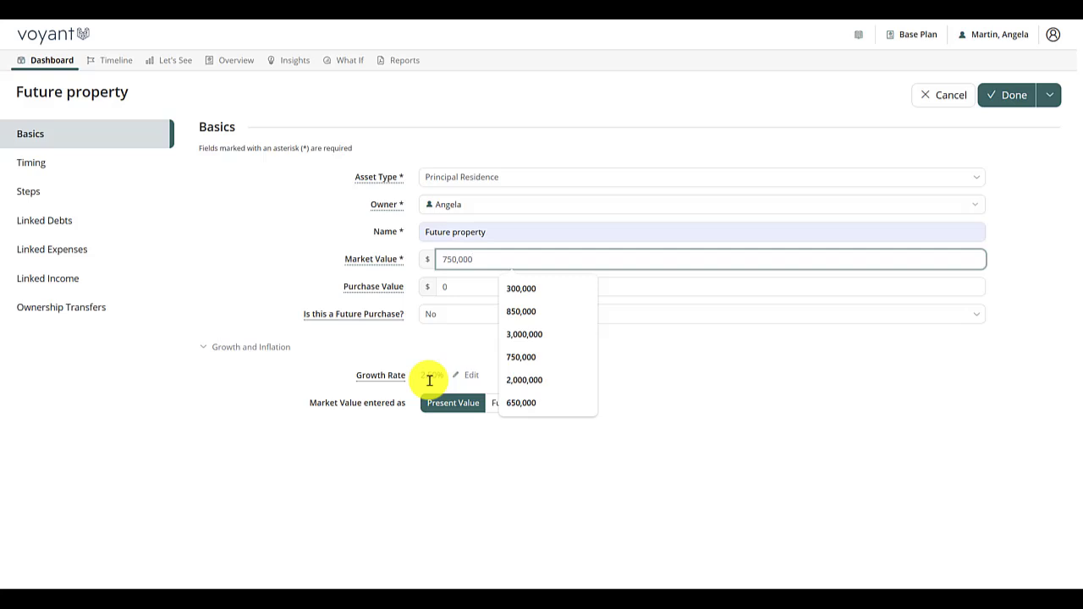
pyautogui.click(499, 403)
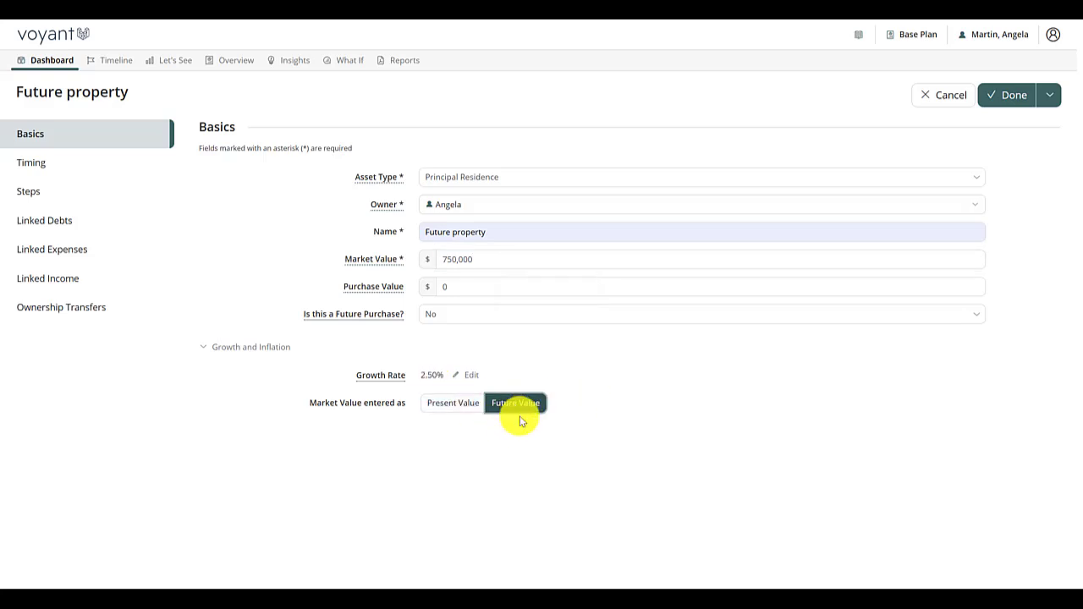
pyautogui.click(373, 288)
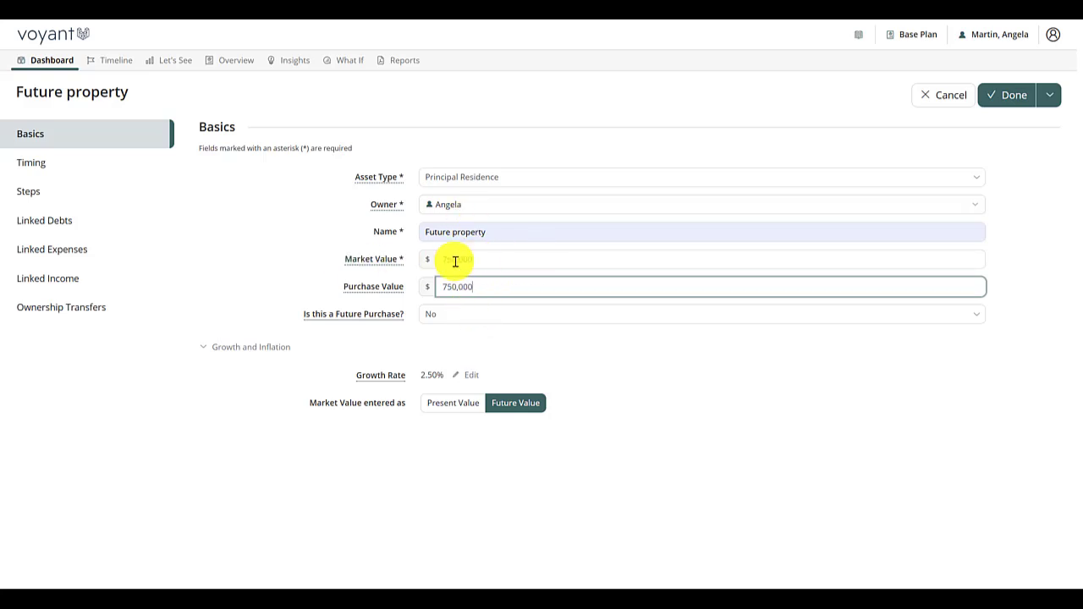
pyautogui.click(462, 318)
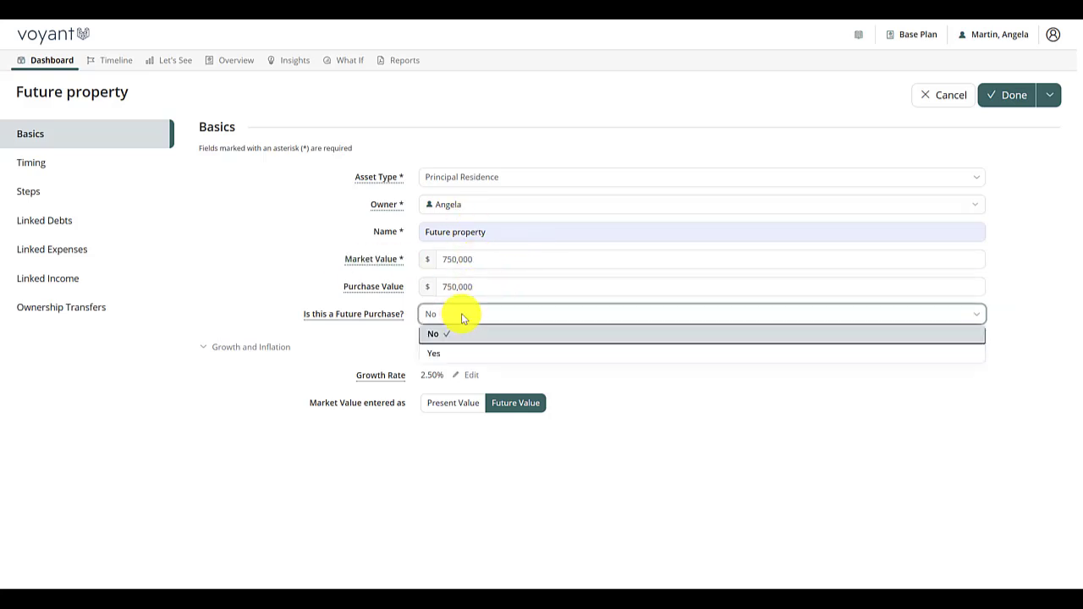
pyautogui.click(452, 353)
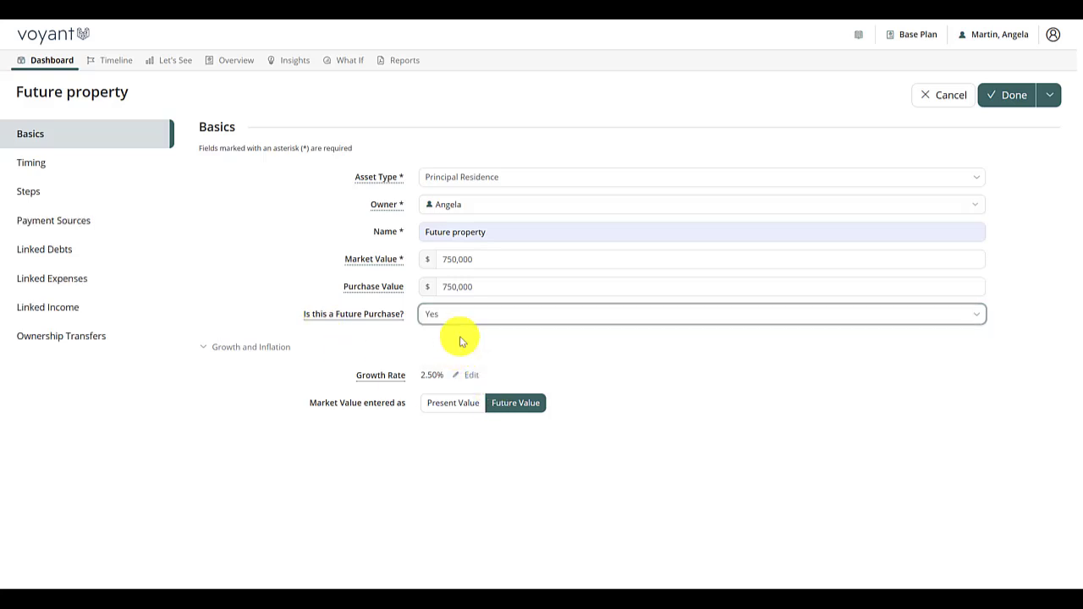
# Set the future property's buy event to First Home Purchase.
pyautogui.click(31, 167)
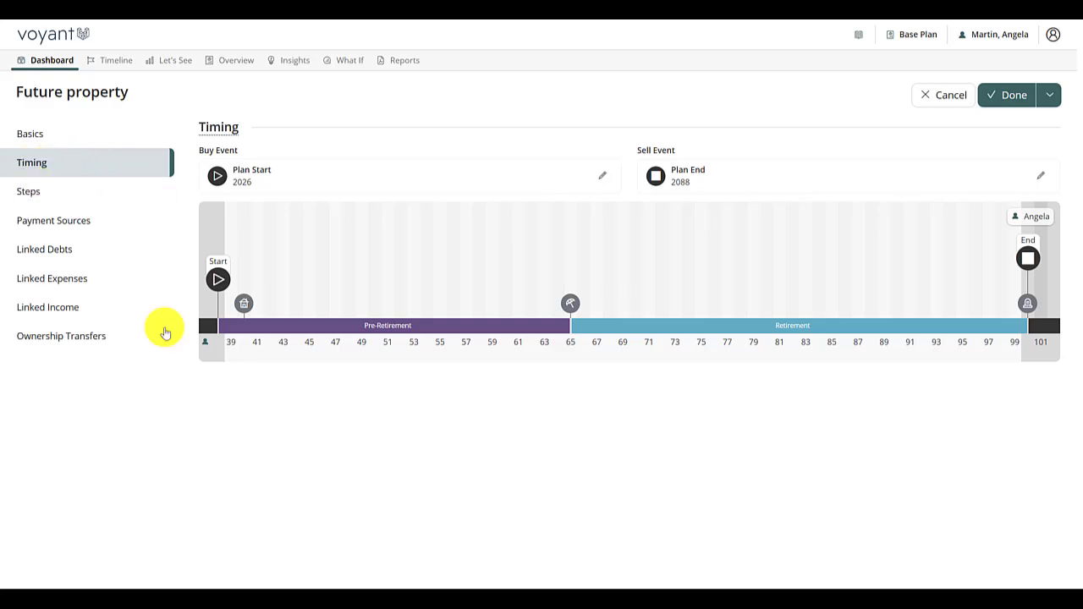
pyautogui.moveTo(246, 306)
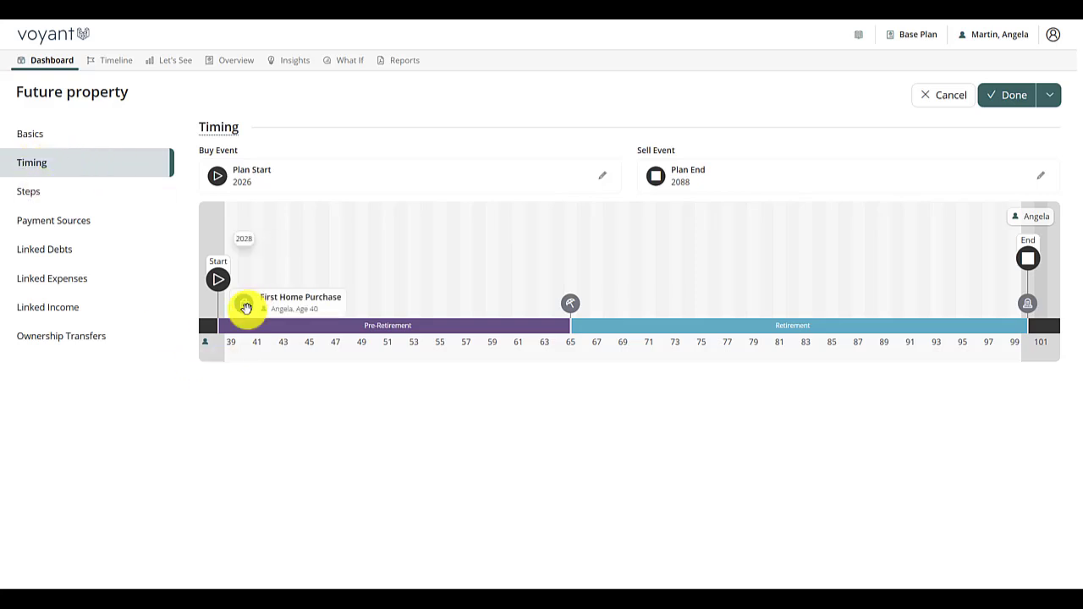
pyautogui.moveTo(246, 307); pyautogui.dragTo(271, 184)
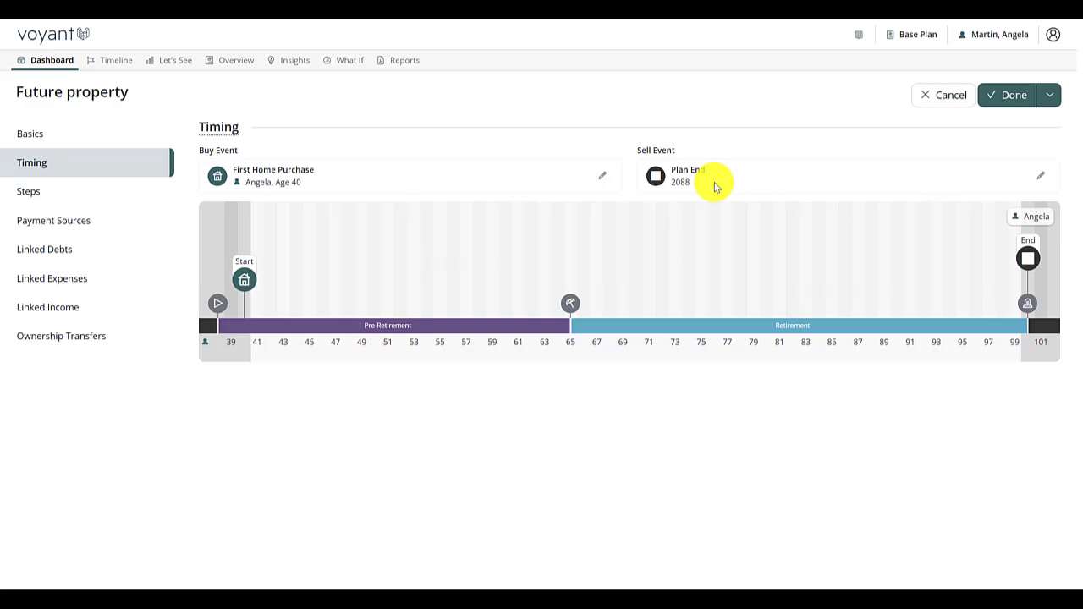
# Add the client's FHSA as a preferred payment source for the future property.
pyautogui.click(69, 225)
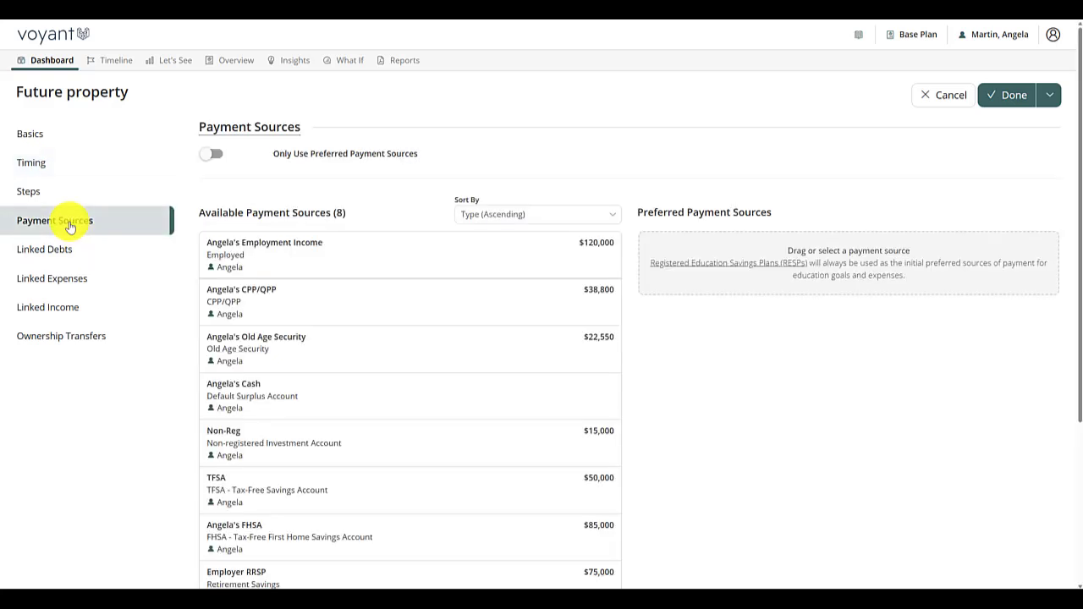
pyautogui.scroll(-3, 403, 378)
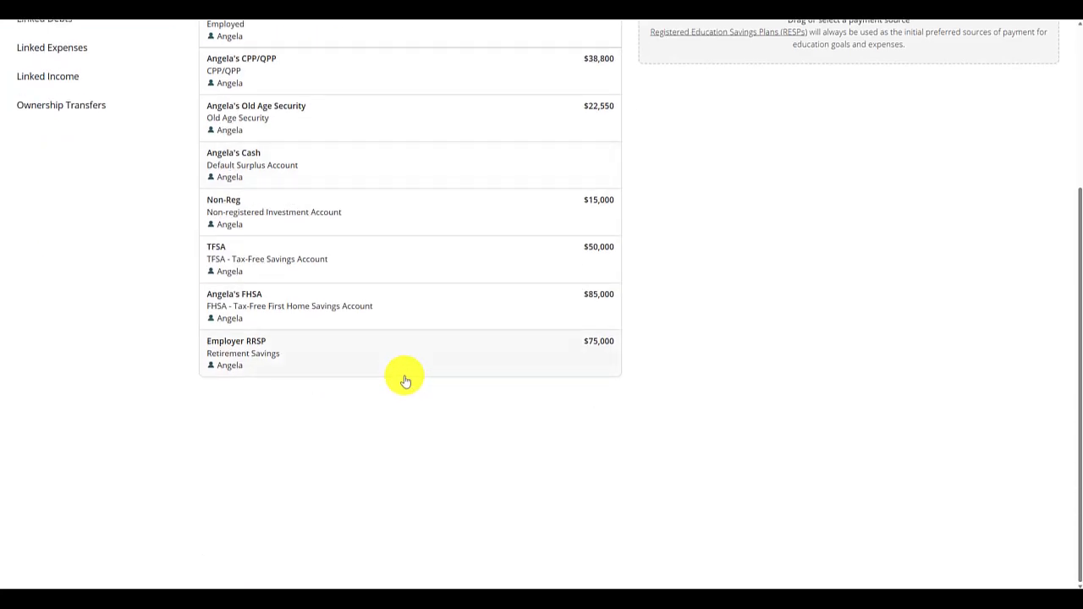
pyautogui.click(258, 312)
pyautogui.scroll(3, 668, 292)
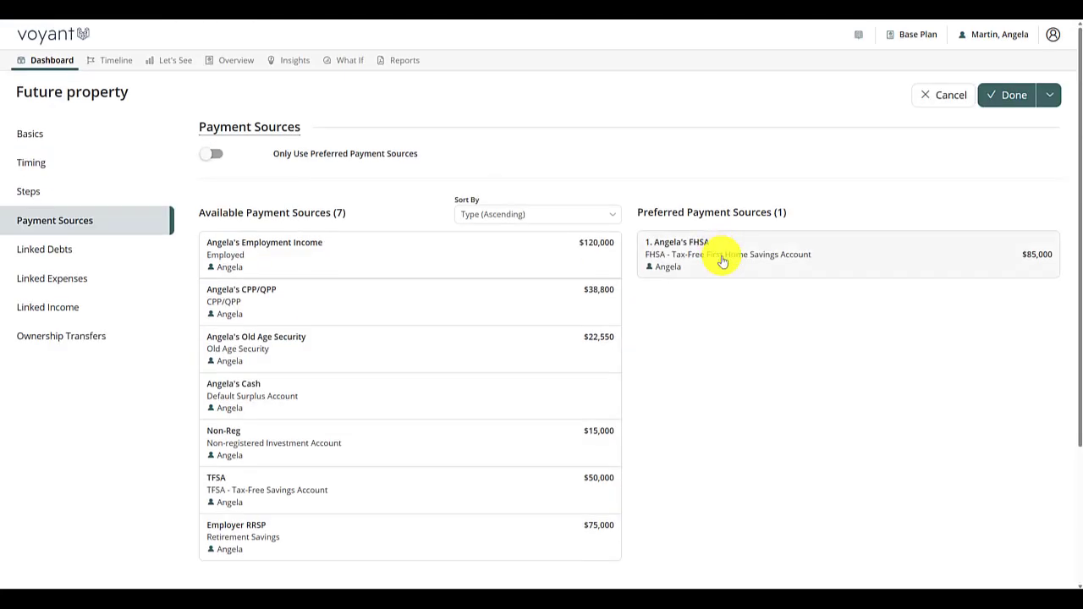
# Create a linked mortgage debt named "Future Mortgage" for the property with a balance of $650,000.
pyautogui.click(62, 259)
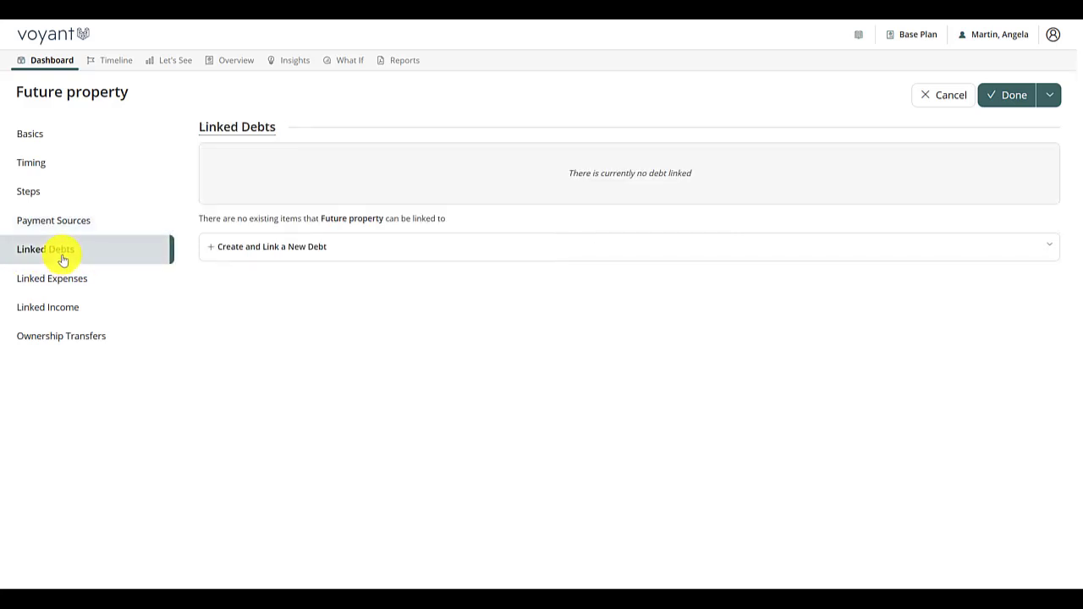
pyautogui.click(311, 248)
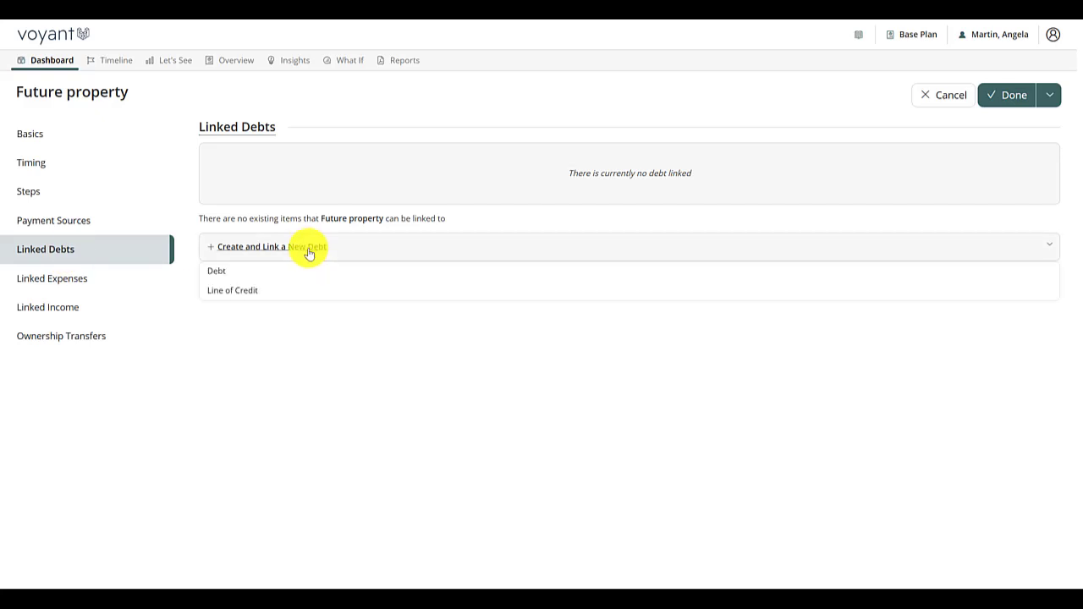
pyautogui.click(237, 269)
pyautogui.click(446, 243)
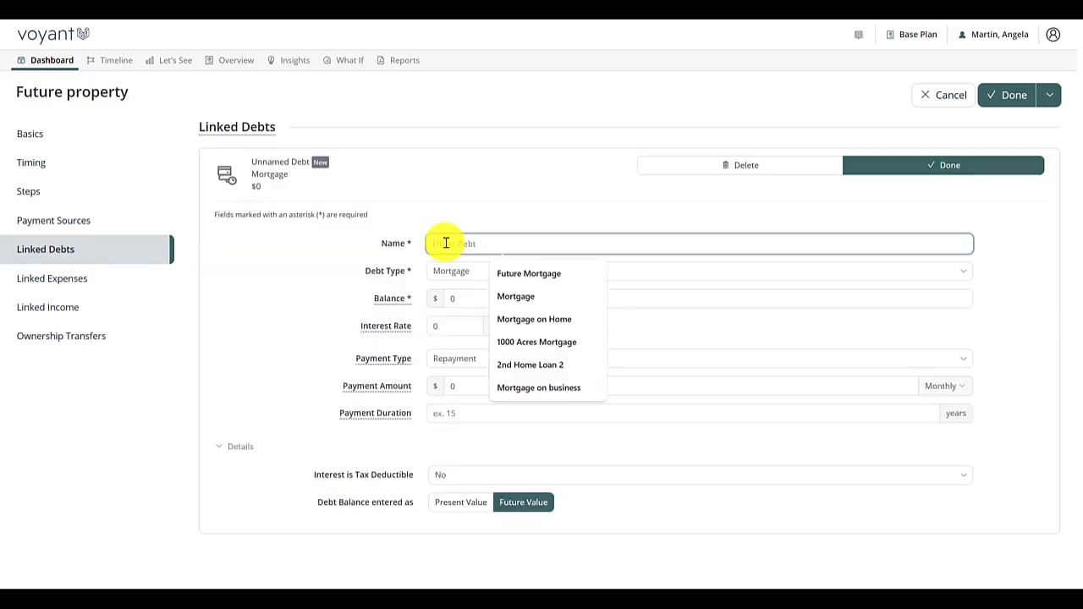
pyautogui.click(526, 273)
pyautogui.click(404, 302)
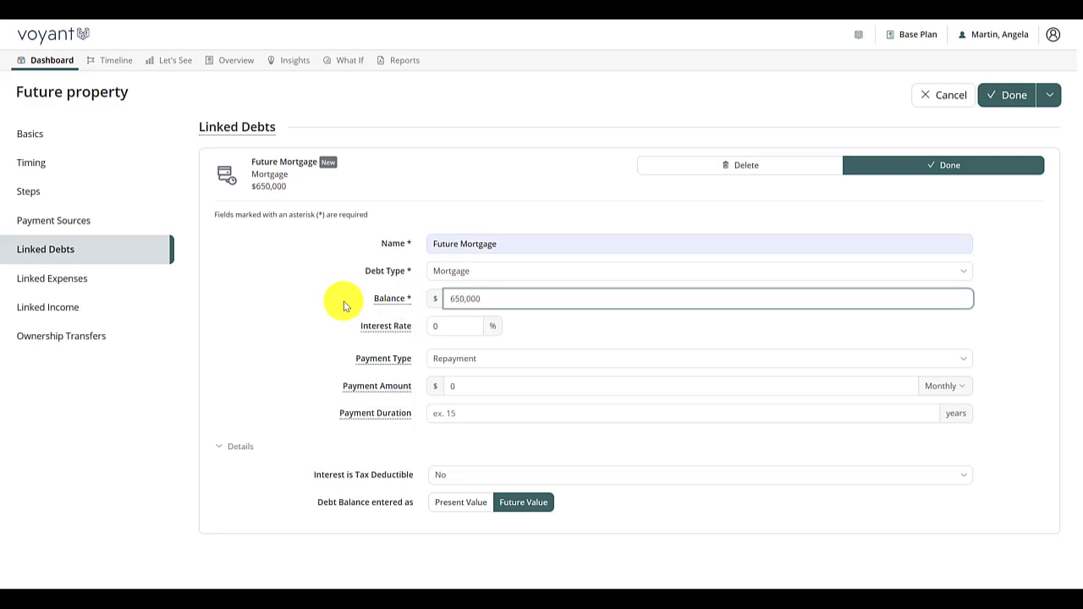
pyautogui.moveTo(485, 302); pyautogui.dragTo(437, 317)
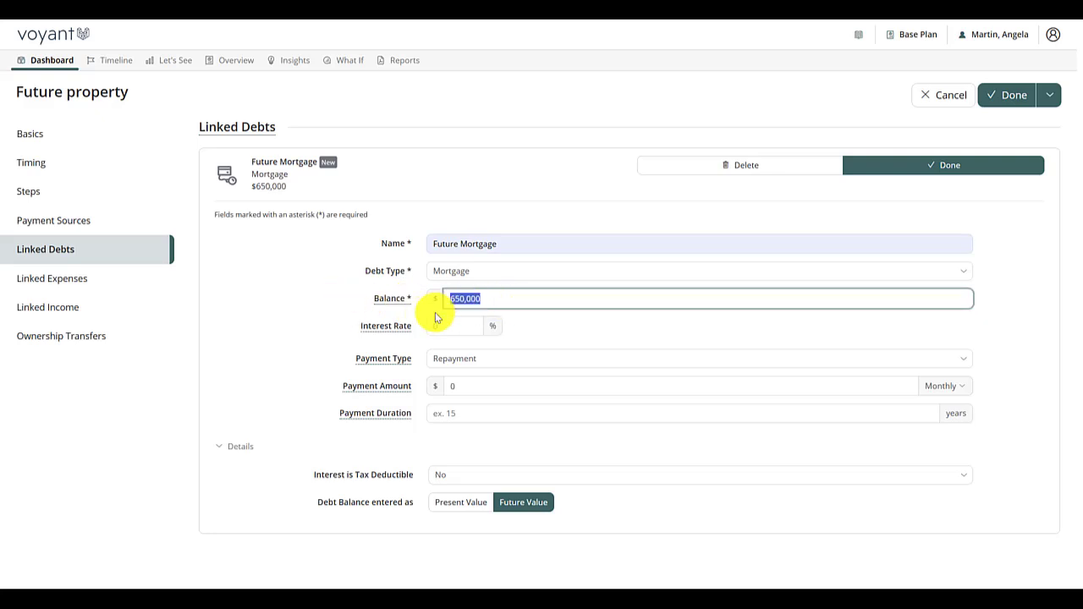
# Set the mortgage's interest rate to 6% and payment duration to 20 years, and save the debt and the property.
pyautogui.click(363, 325)
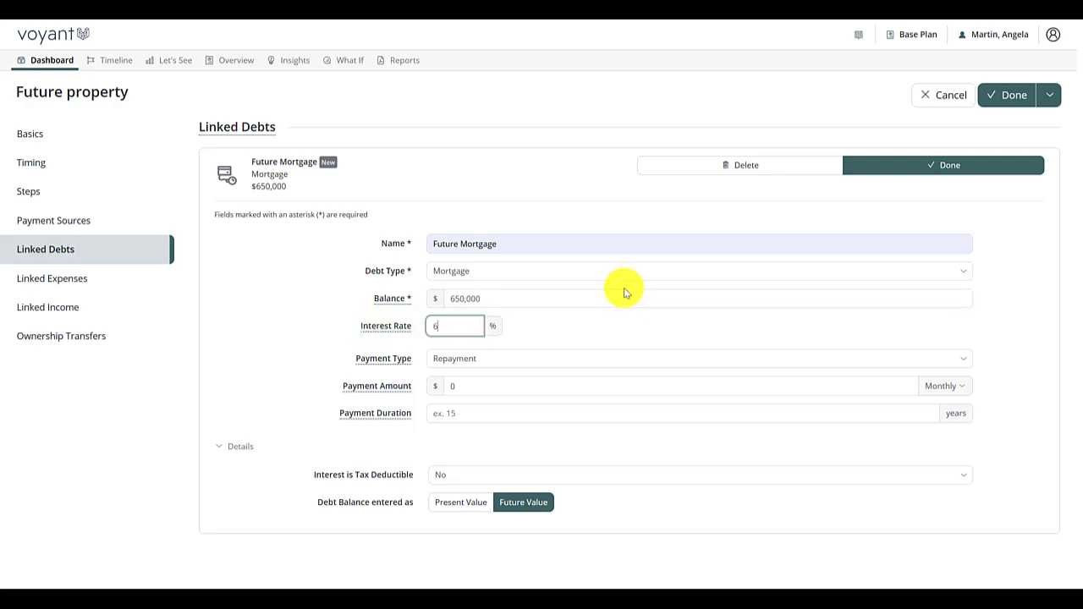
pyautogui.click(508, 416)
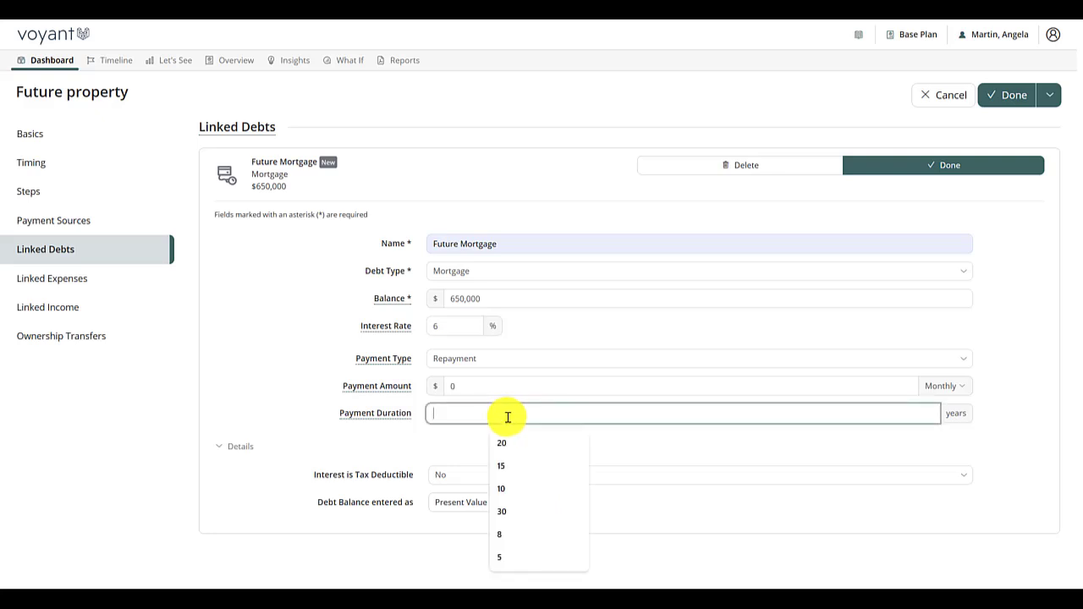
pyautogui.click(416, 451)
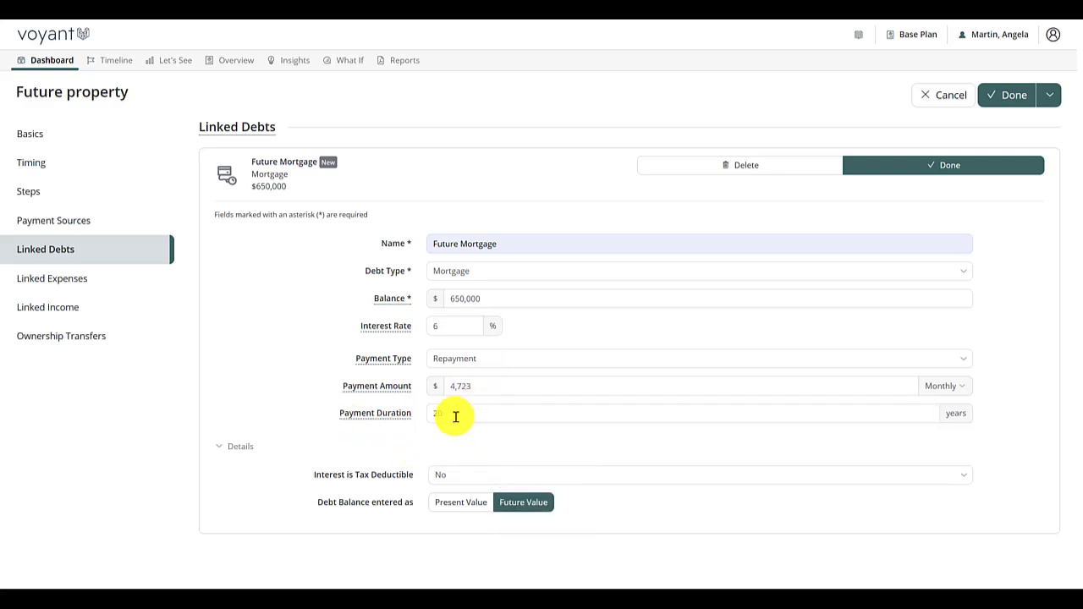
pyautogui.click(458, 390)
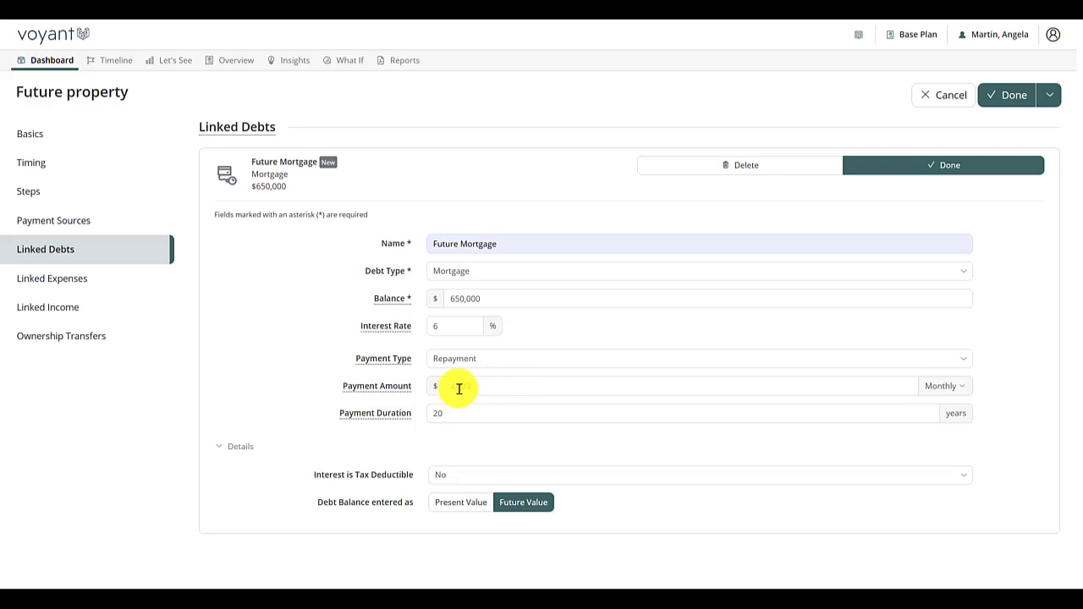
pyautogui.click(942, 165)
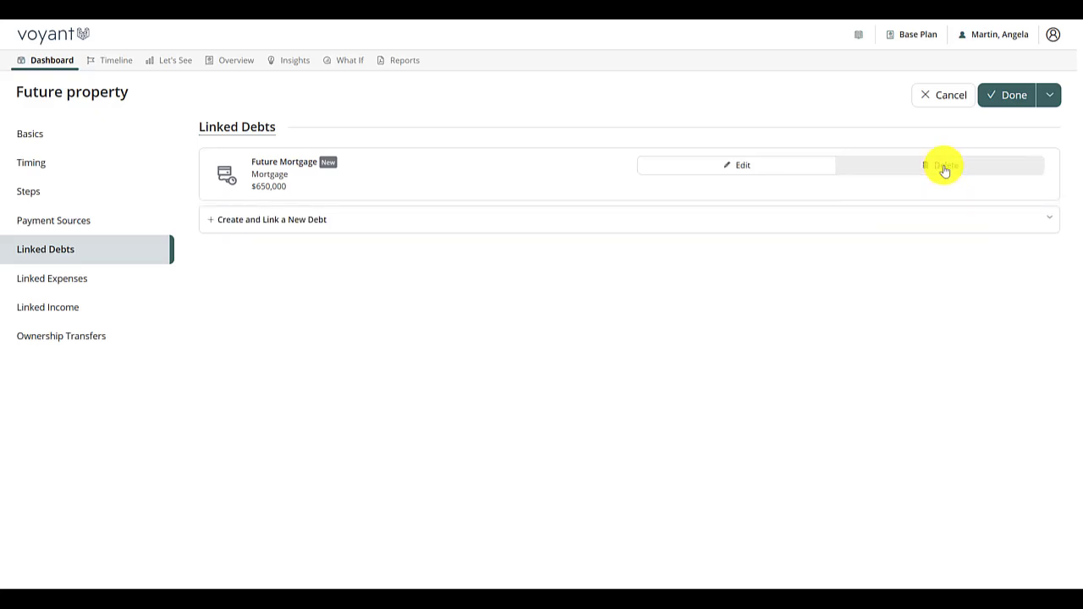
pyautogui.click(1012, 95)
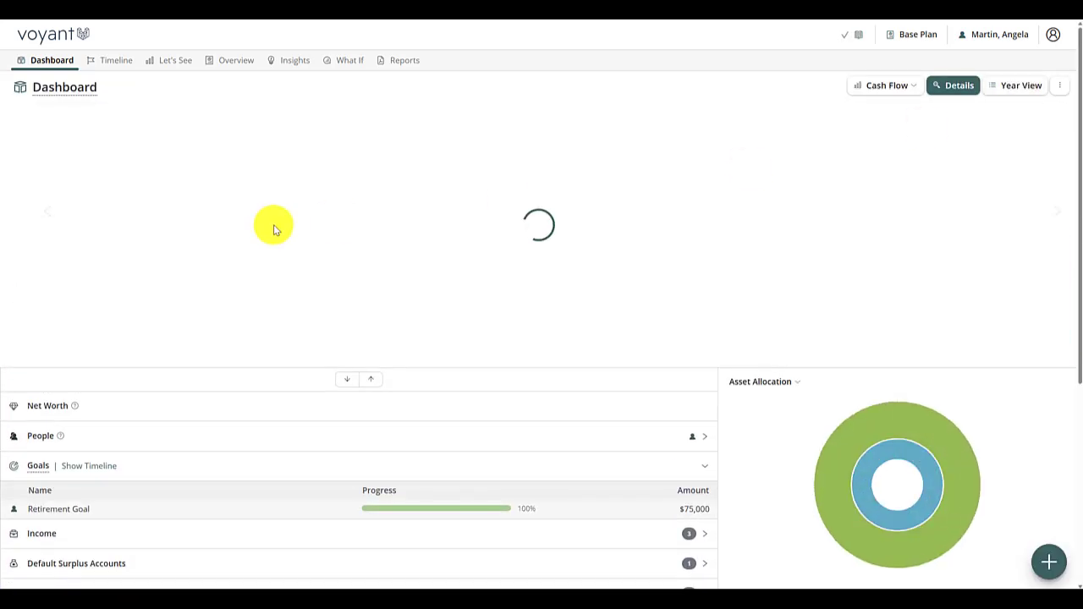
# Examine the 2028 First Home Purchase year in the cash flow chart and its income sources in Year View.
pyautogui.moveTo(82, 335)
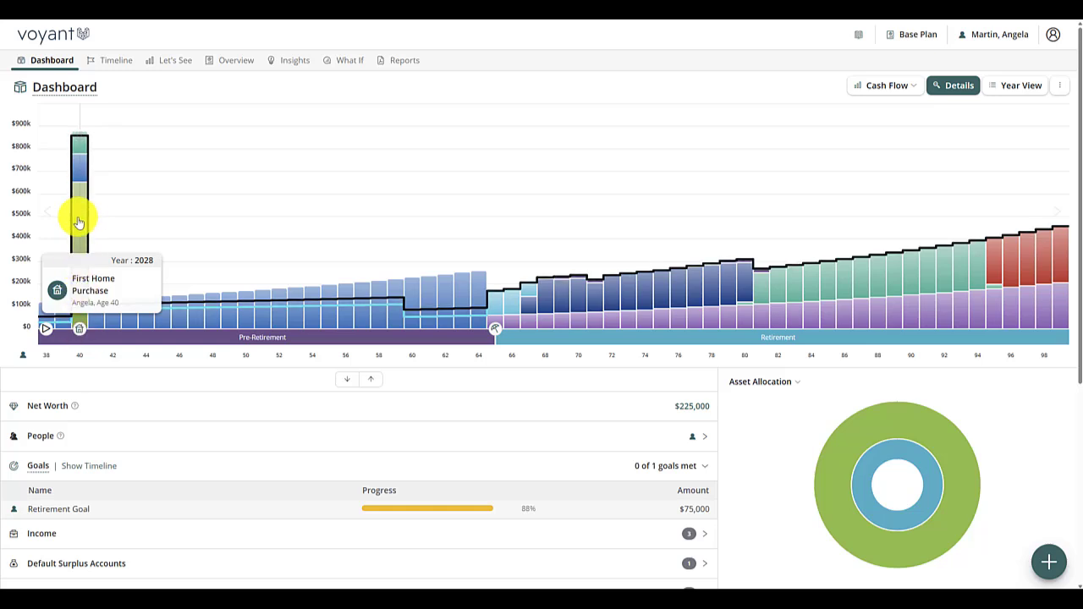
pyautogui.moveTo(77, 252)
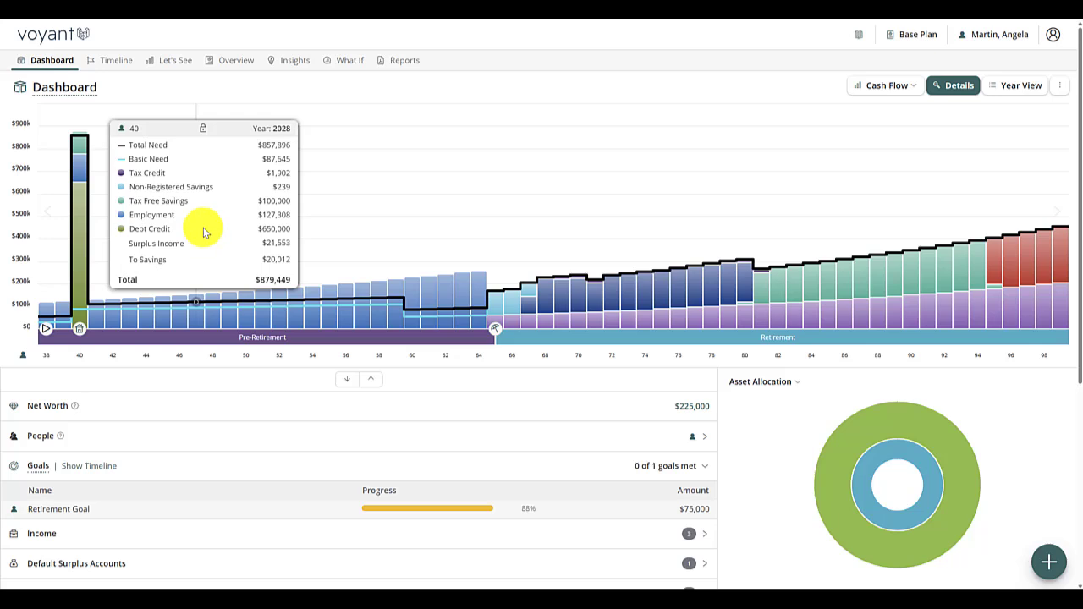
pyautogui.click(1021, 88)
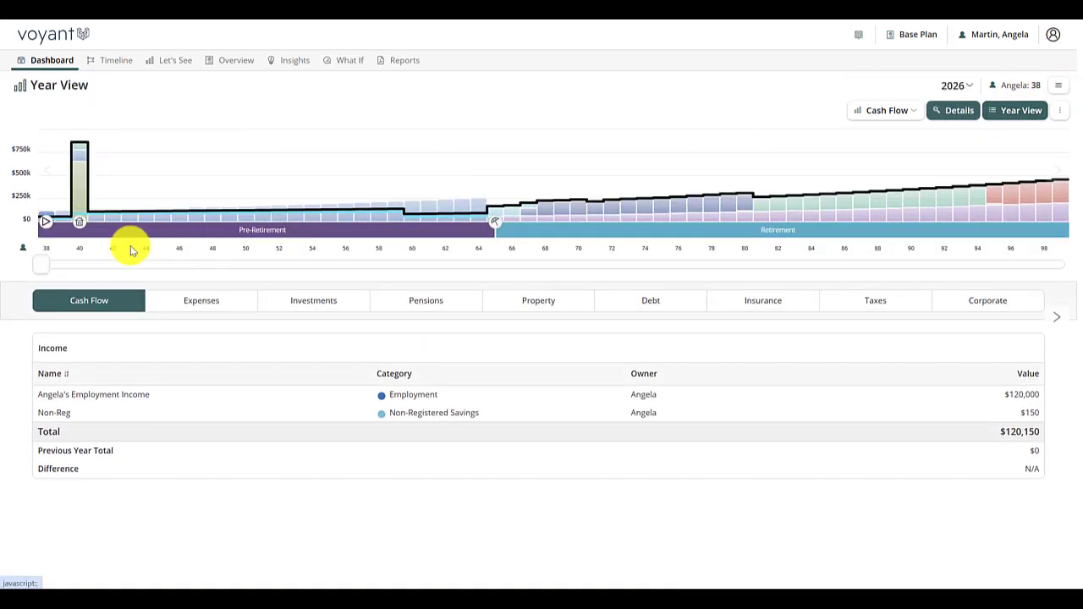
pyautogui.moveTo(34, 266); pyautogui.dragTo(67, 273)
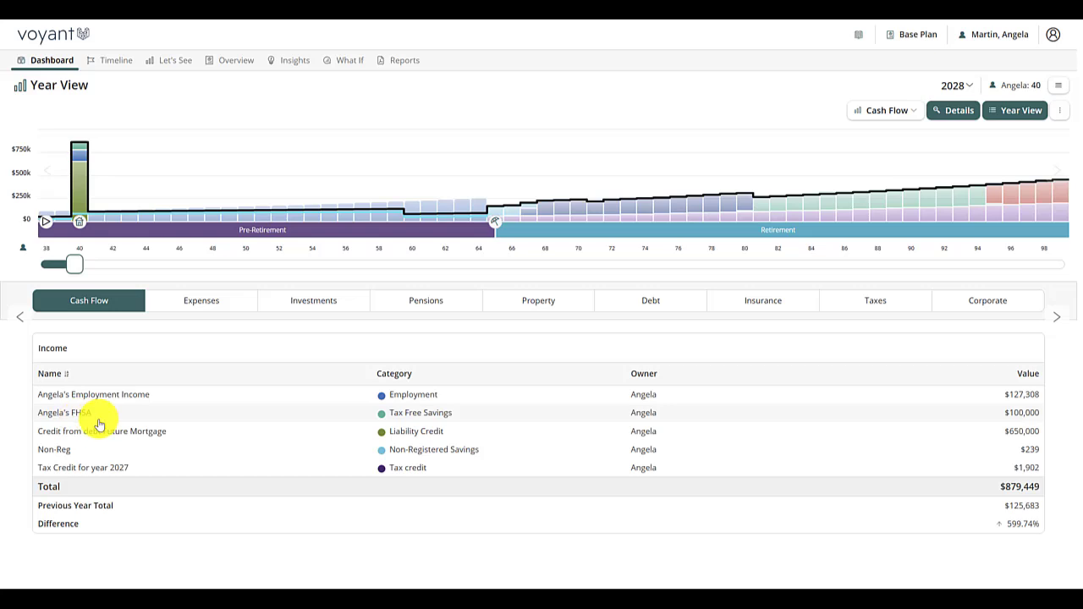
# Review the FHSA's balance and withdrawal details for 2028, and check the purchased property's price, debts and cash cost.
pyautogui.click(325, 309)
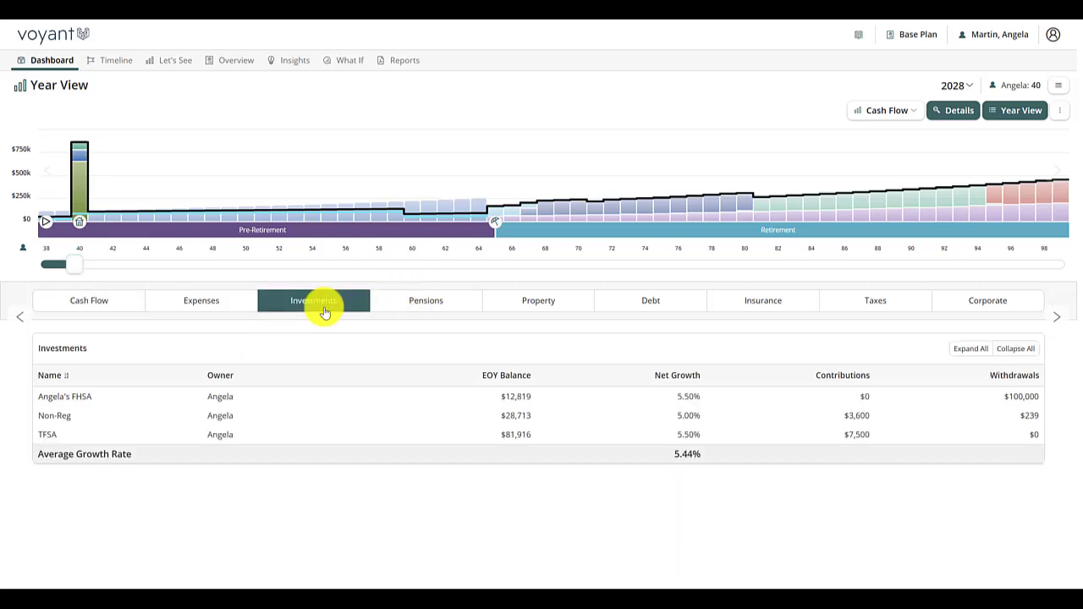
pyautogui.click(226, 400)
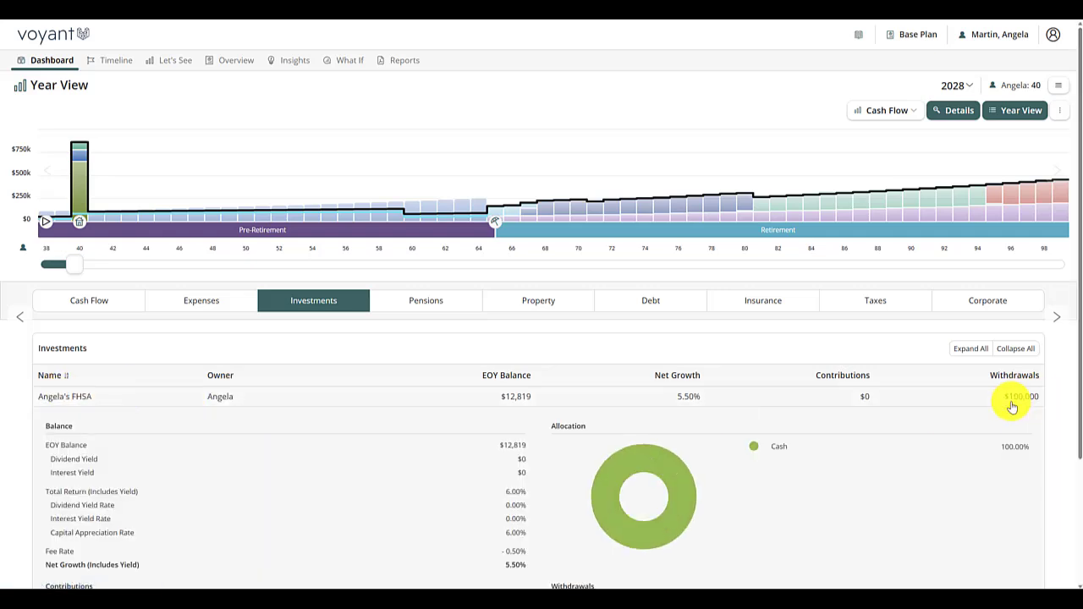
pyautogui.scroll(-2, 1011, 406)
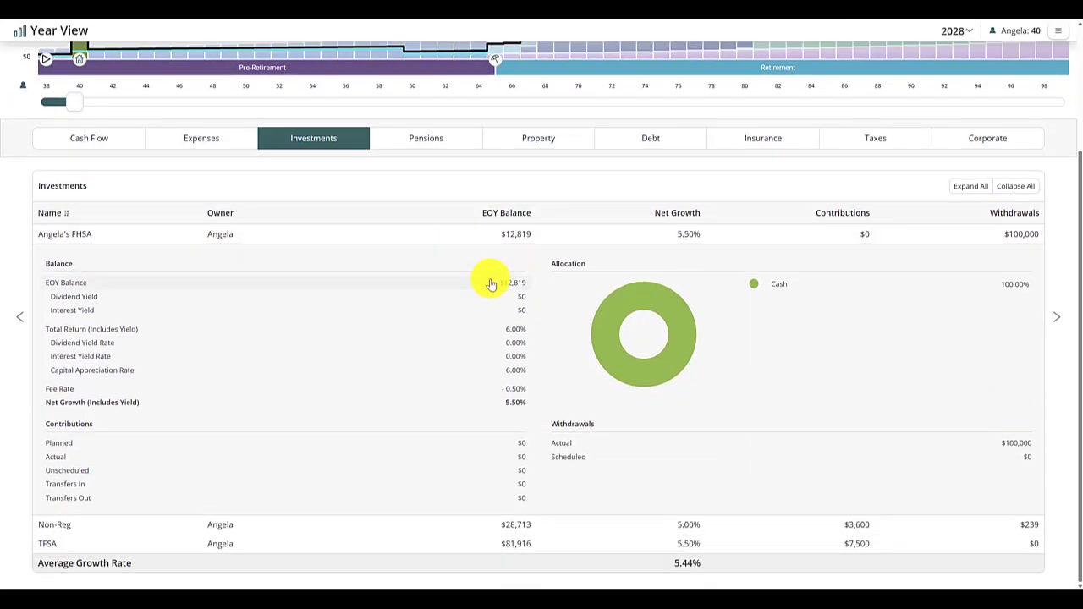
pyautogui.click(548, 148)
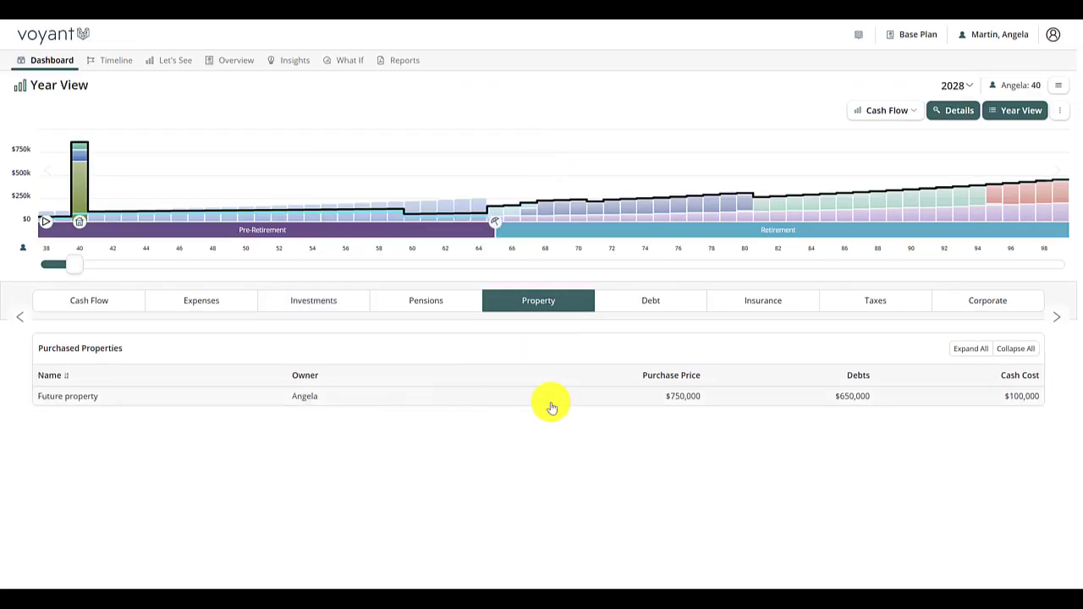
# Inspect the 2028 expenses and expand the future property's purchase expense to check its payment sources.
pyautogui.click(219, 307)
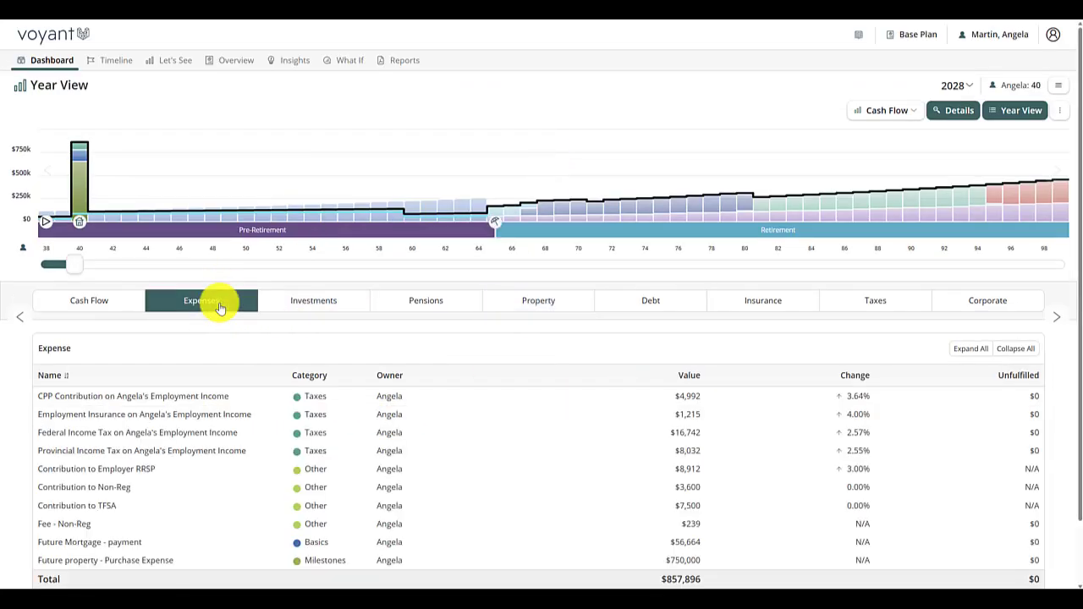
pyautogui.scroll(-1, 219, 307)
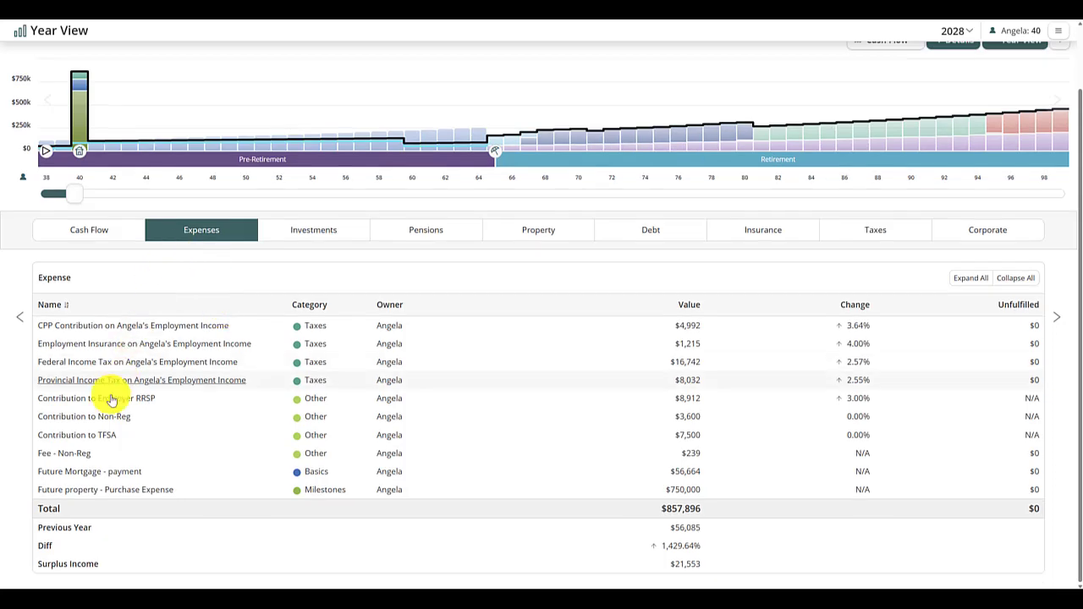
pyautogui.click(73, 494)
pyautogui.scroll(-1, 73, 495)
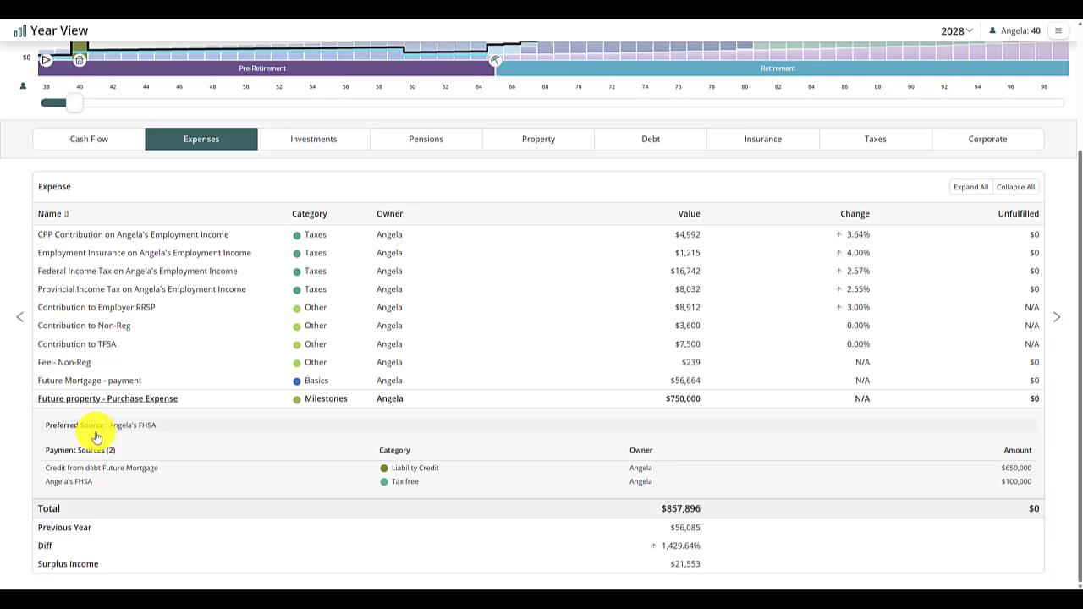
pyautogui.scroll(2, 507, 469)
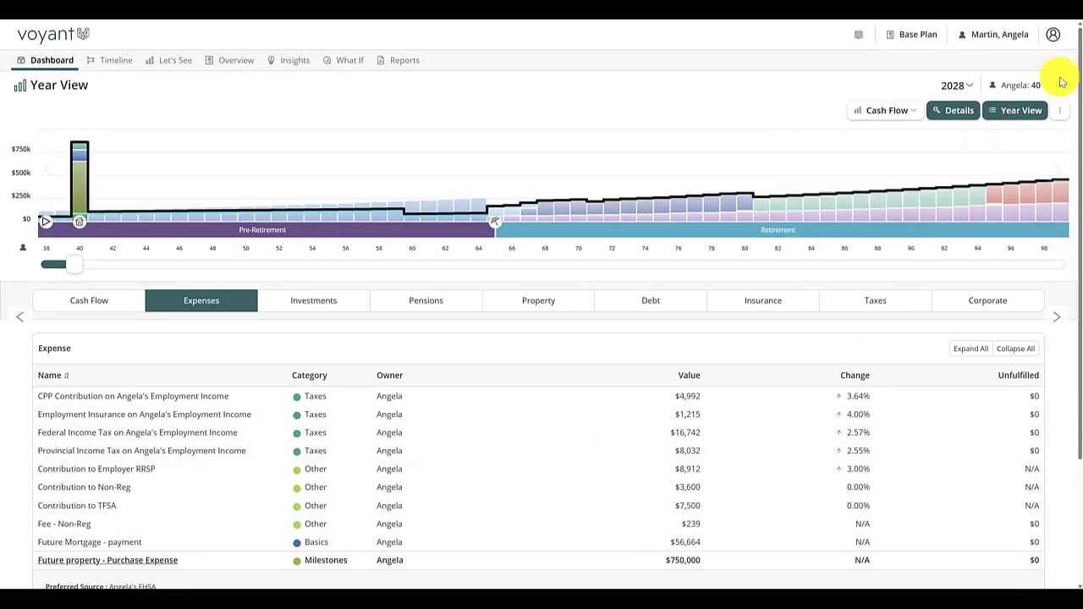
# Open the Request Support form for sharing client access and activate its message field.
pyautogui.click(1019, 42)
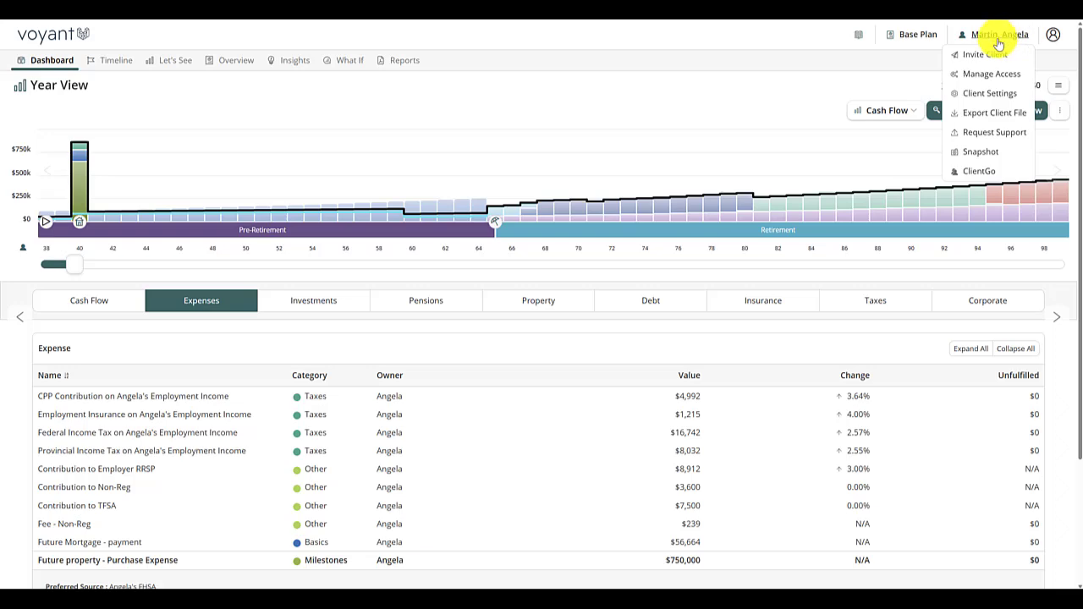
pyautogui.click(986, 133)
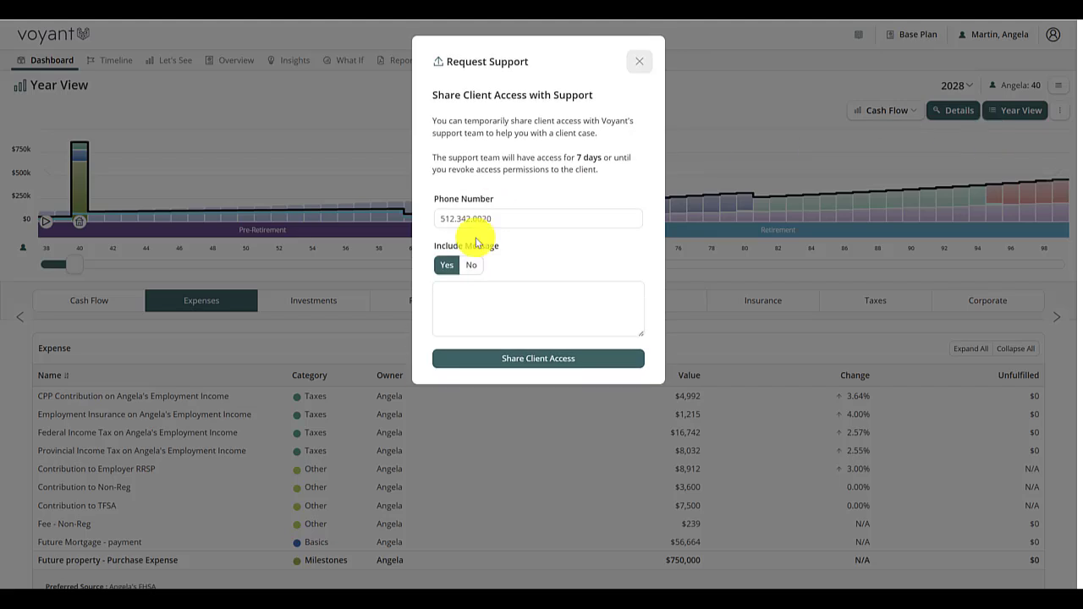
pyautogui.click(518, 306)
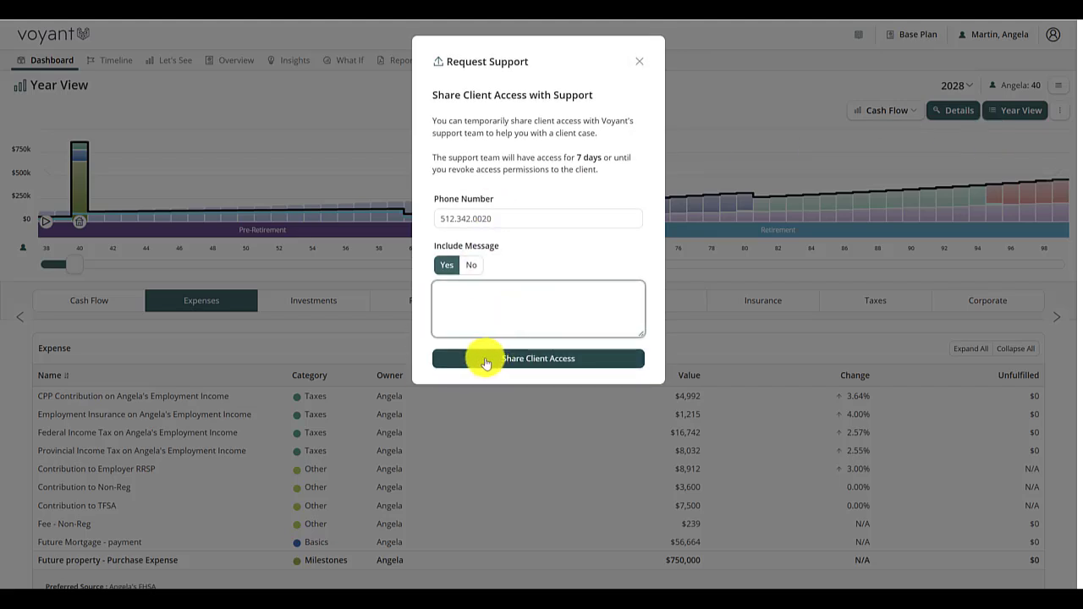